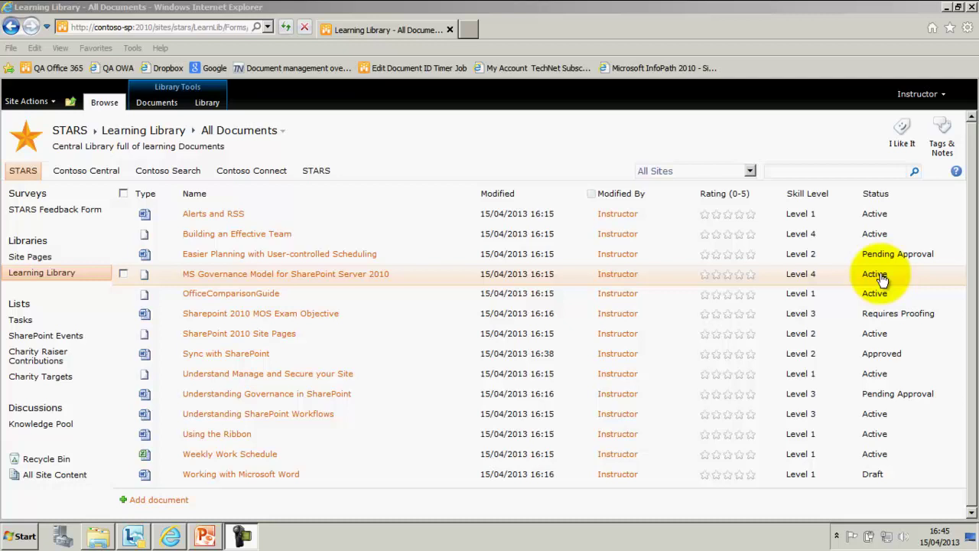
Show the Learning Library in Datasheet View and look through the Skill Level cells of the first documents.
left_click(205, 105)
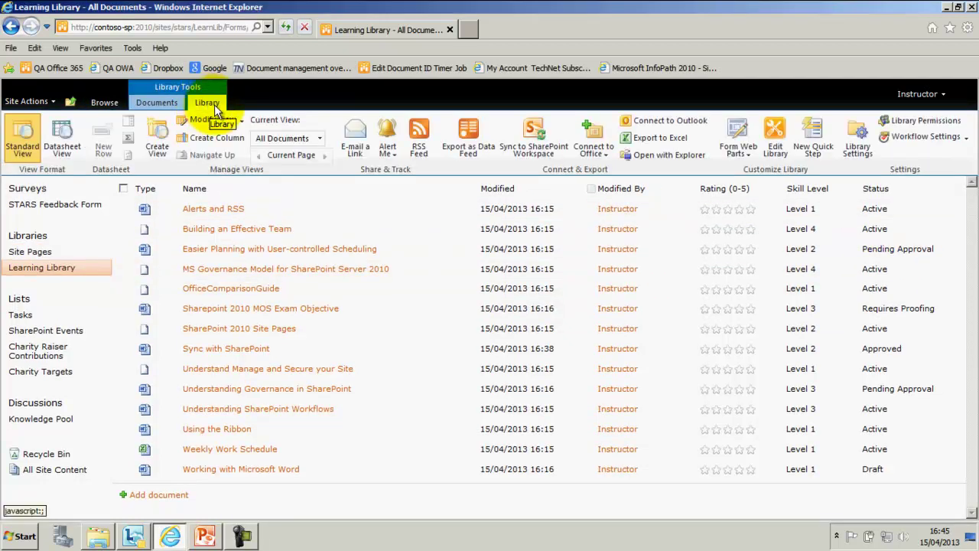
left_click(53, 143)
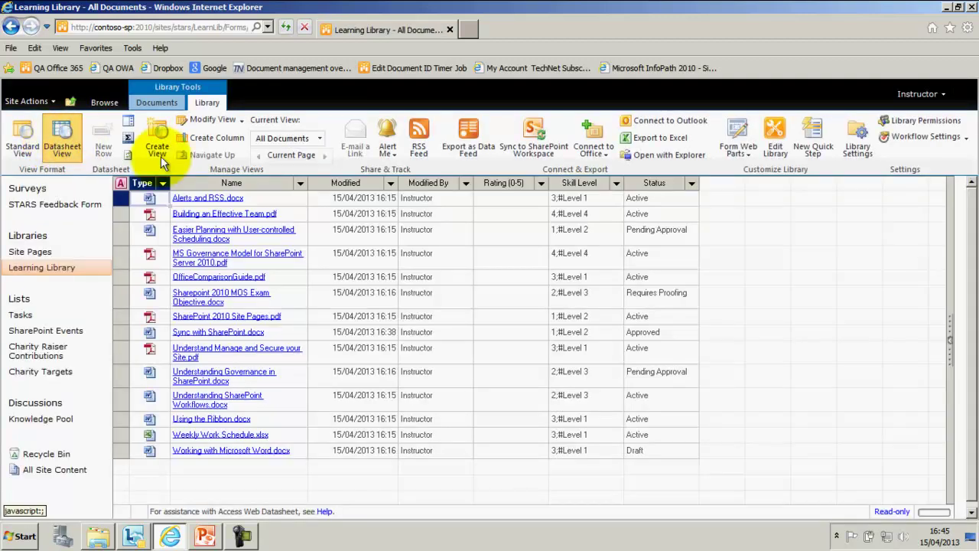
left_click(602, 199)
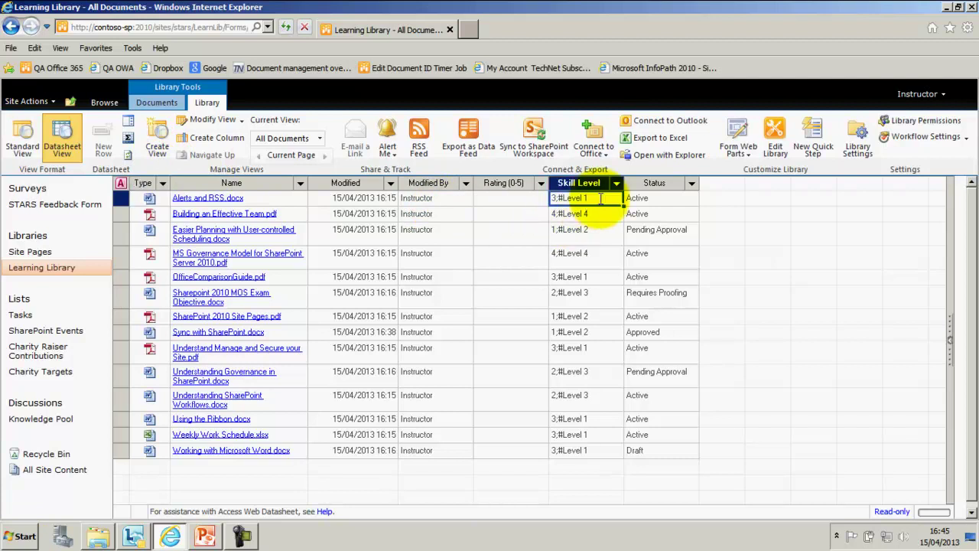
left_click(594, 216)
left_click(591, 234)
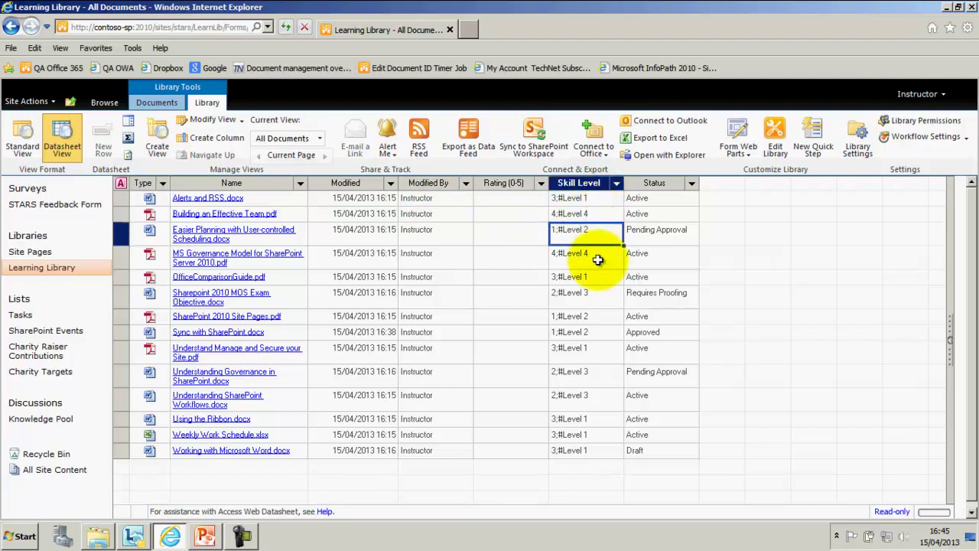
left_click(597, 259)
left_click(600, 282)
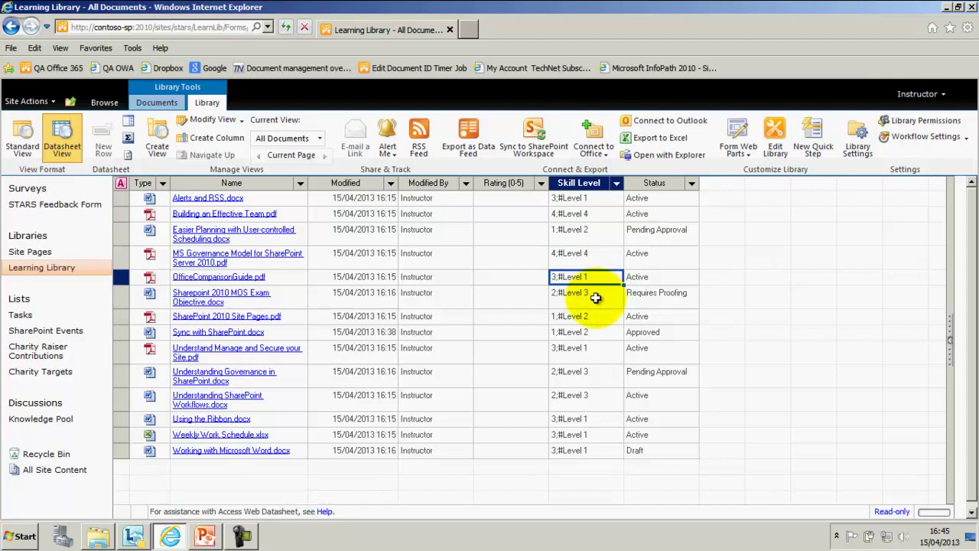
Try to edit the Skill Level cells of Sharepoint 2010 MOS Exam Objective and OfficeComparisonGuide in the datasheet.
left_click(596, 298)
left_click(593, 302)
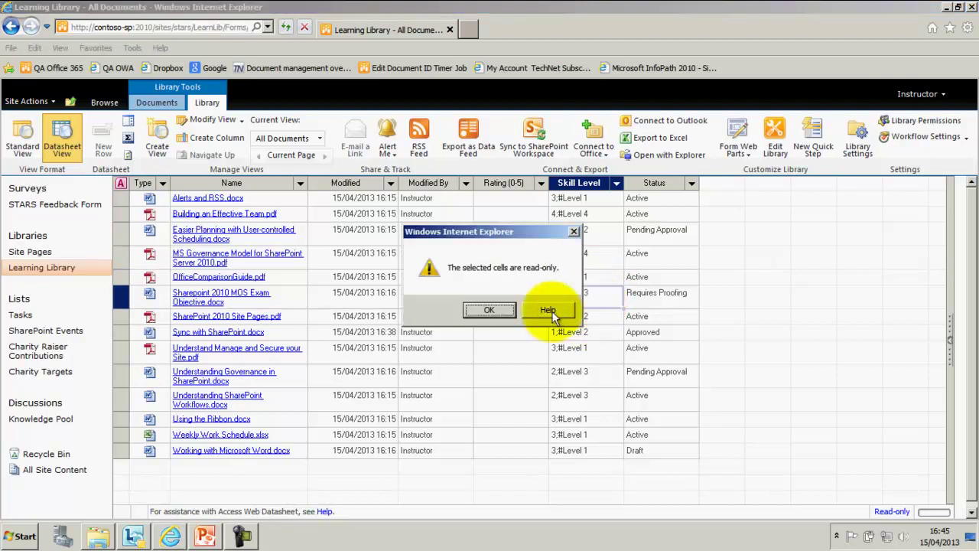
left_click(495, 311)
left_click(593, 303)
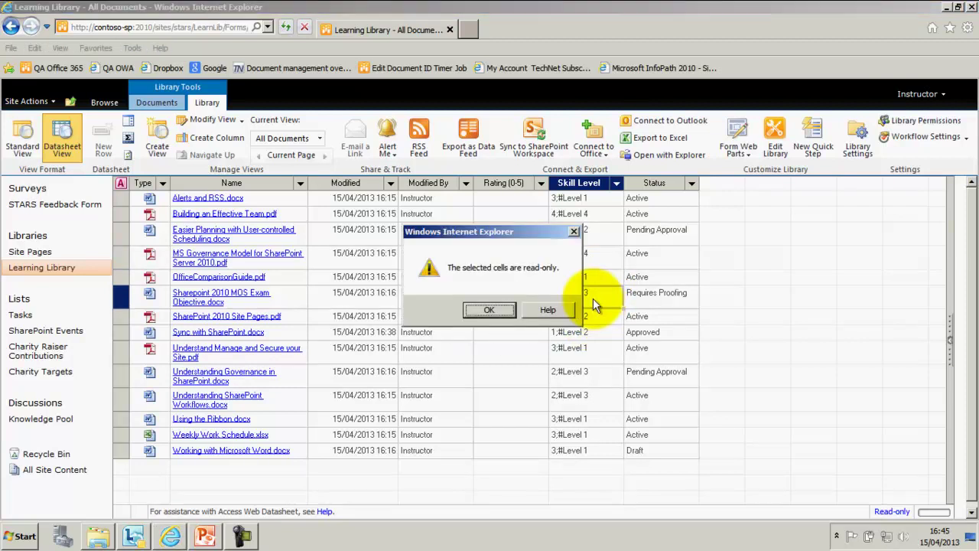
left_click(490, 310)
left_click(589, 278)
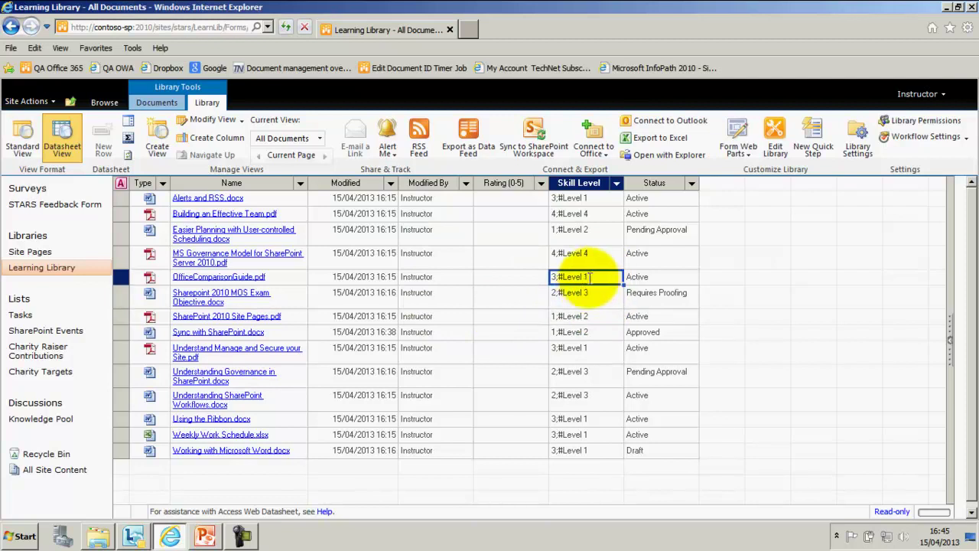
left_click(570, 277)
left_click(494, 309)
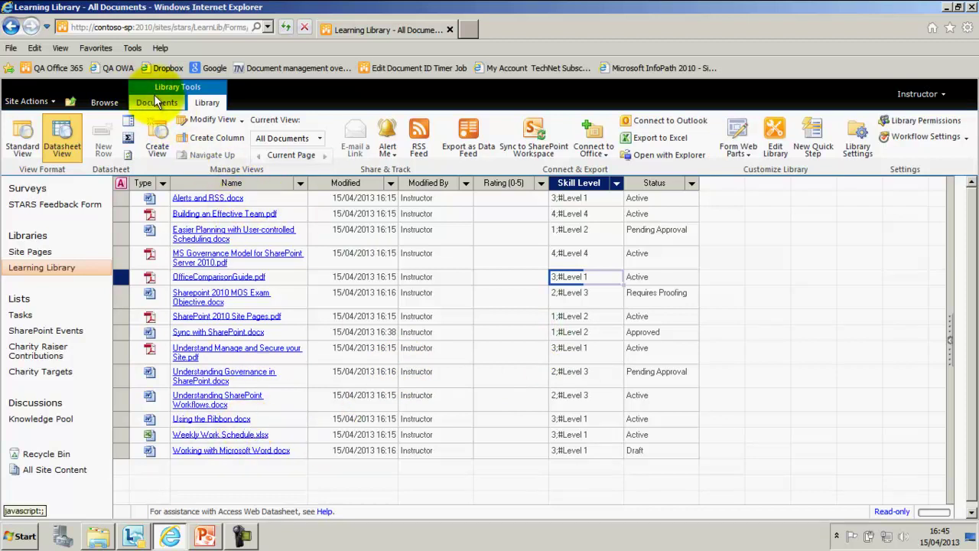
Switch the library to the Test view and review the documents grouped by status.
left_click(317, 138)
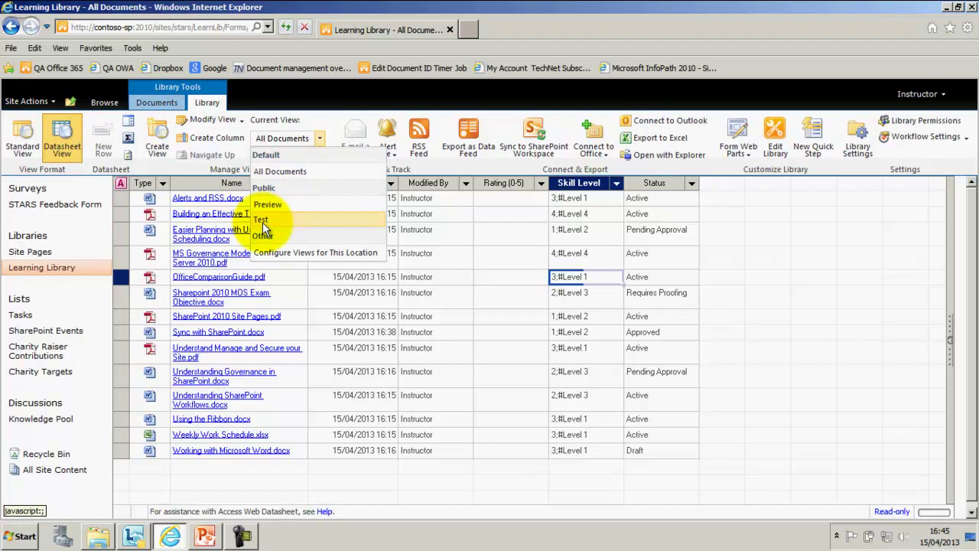
left_click(265, 220)
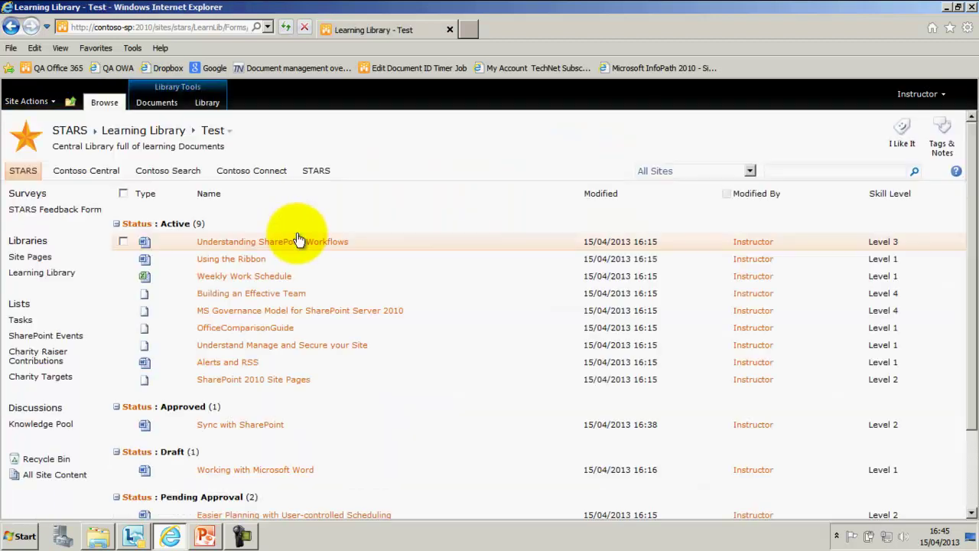
scroll(249, 329, "down", 2)
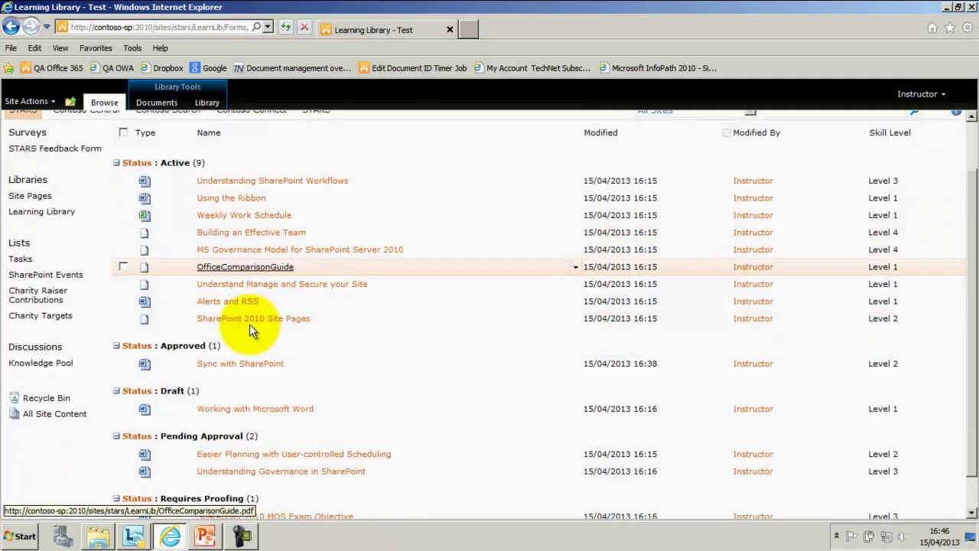
scroll(249, 329, "down", 1)
scroll(251, 328, "up", 3)
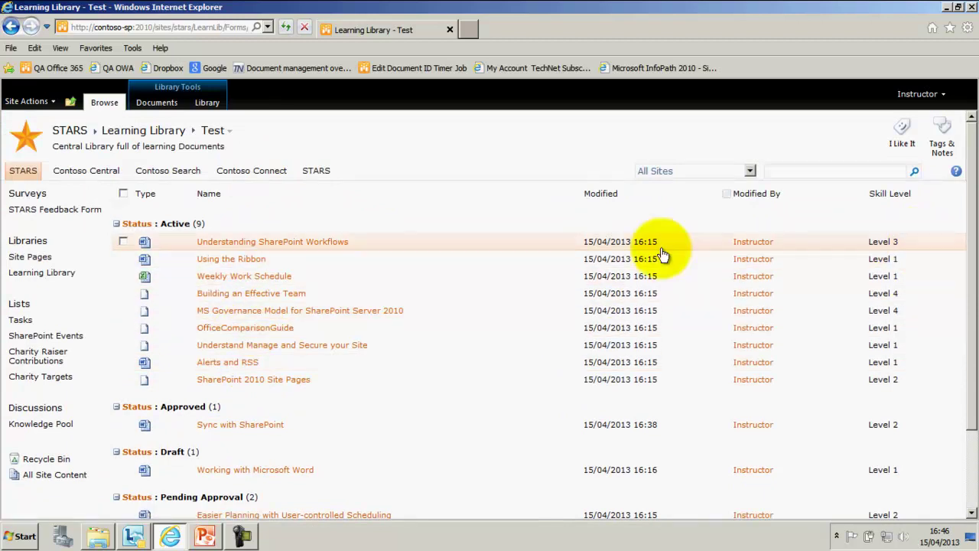
Try changing the Skill Level of Understanding SharePoint Workflows to the suggested Level 1 (Introduction) in its properties, without saving.
left_click(577, 243)
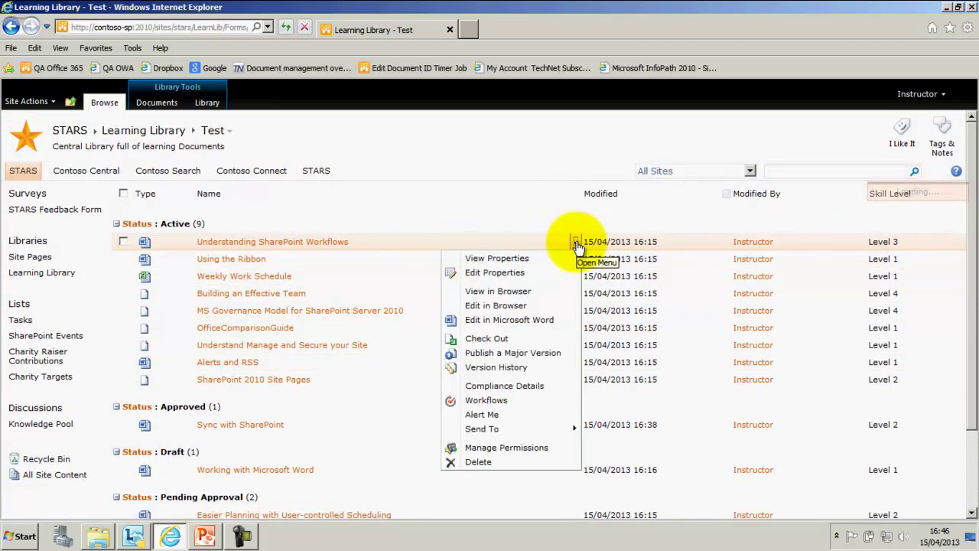
left_click(495, 272)
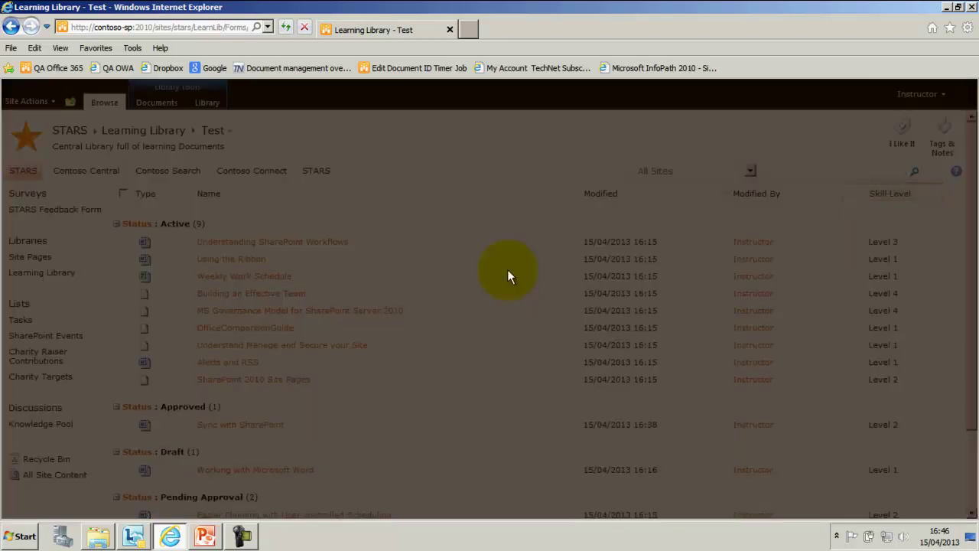
left_click(475, 365)
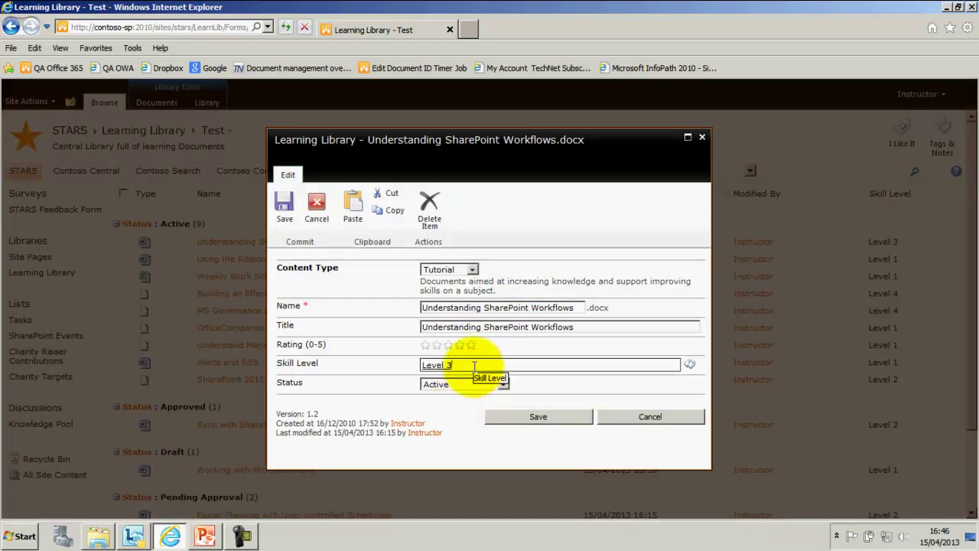
left_click_drag(474, 365, 373, 359)
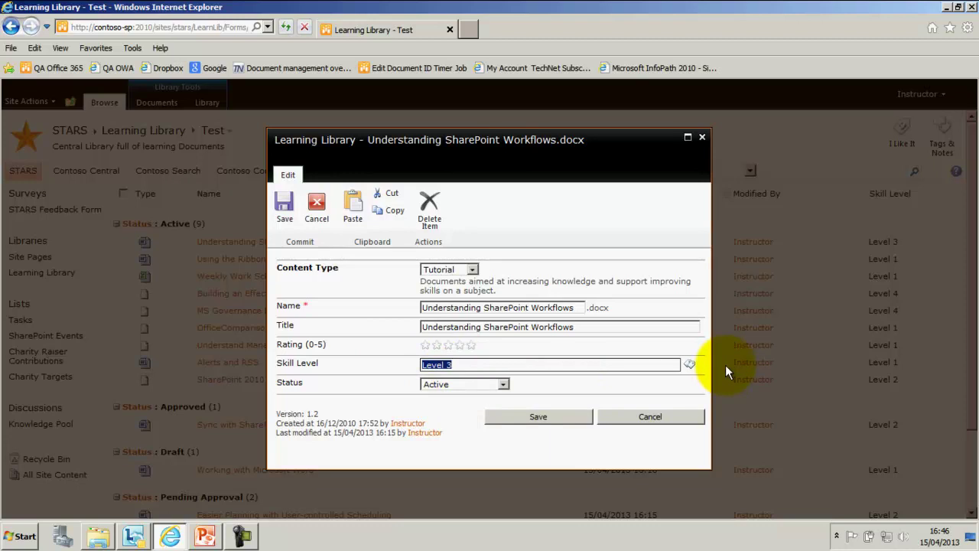
type("Intr")
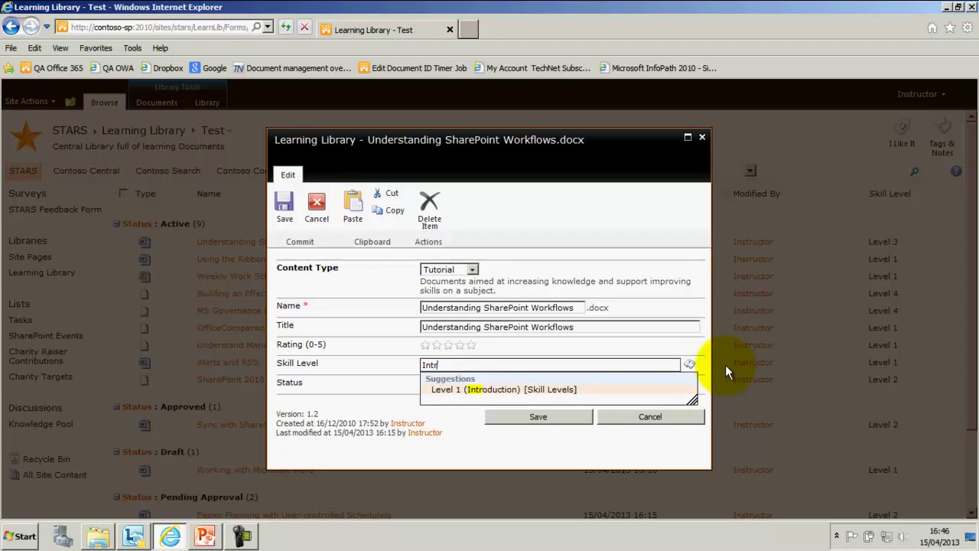
left_click(445, 391)
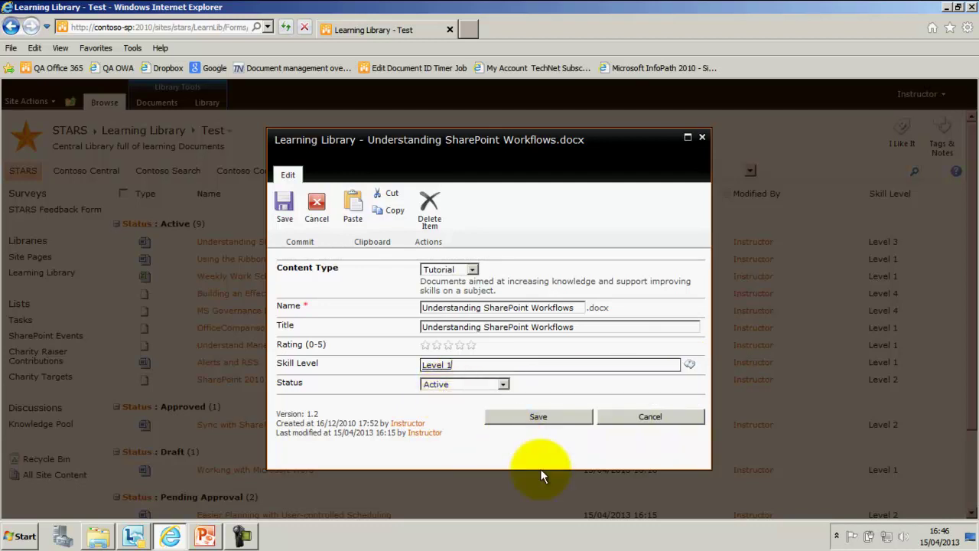
left_click(640, 415)
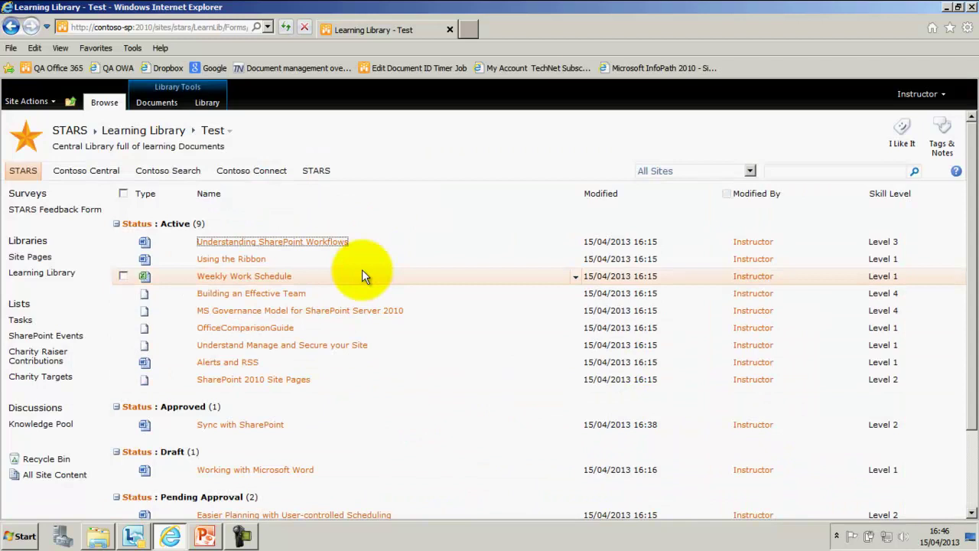
Show the Test view as a datasheet and try to edit its Skill Level cells.
left_click(208, 104)
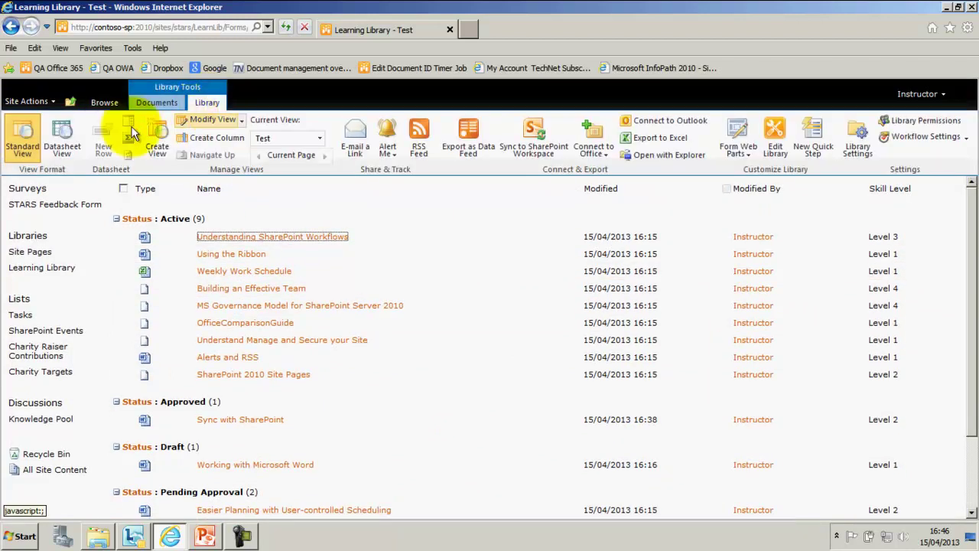
left_click(55, 129)
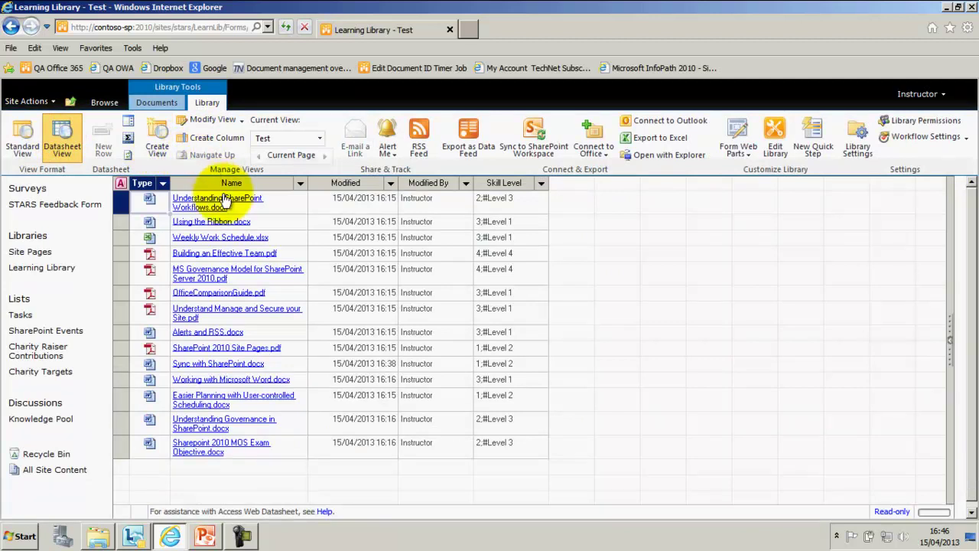
left_click(520, 199)
left_click_drag(520, 199, 529, 312)
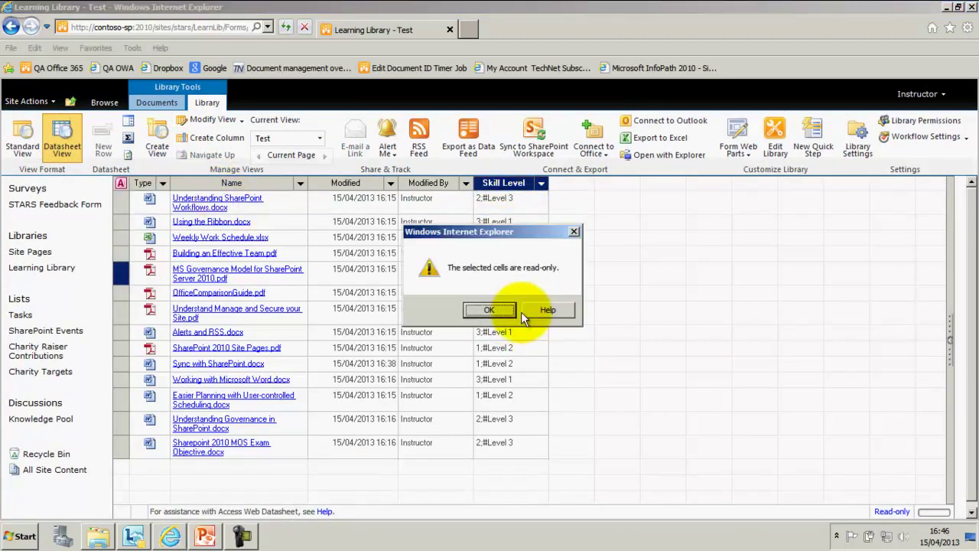
left_click(494, 310)
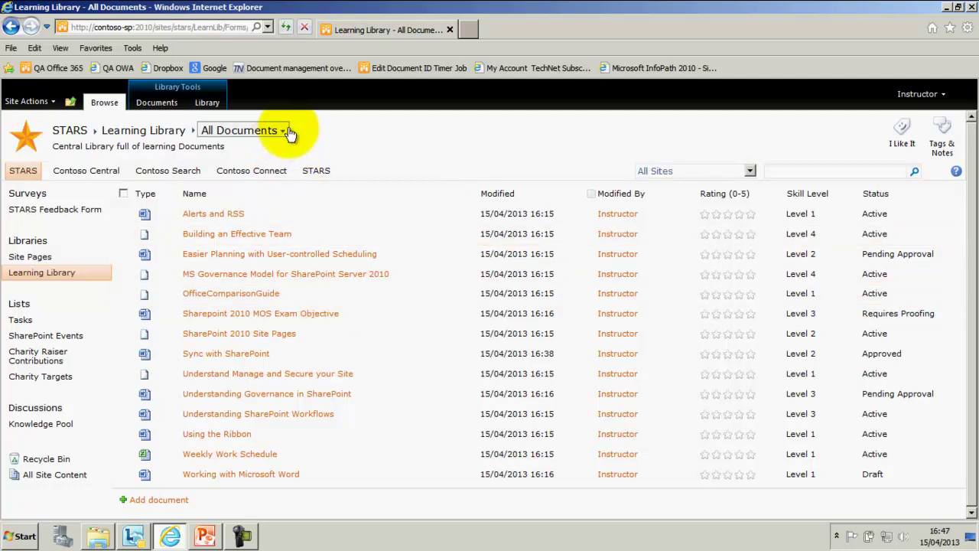
Start a new public Standard View for the Learning Library and name it StatusAudit.
left_click(211, 104)
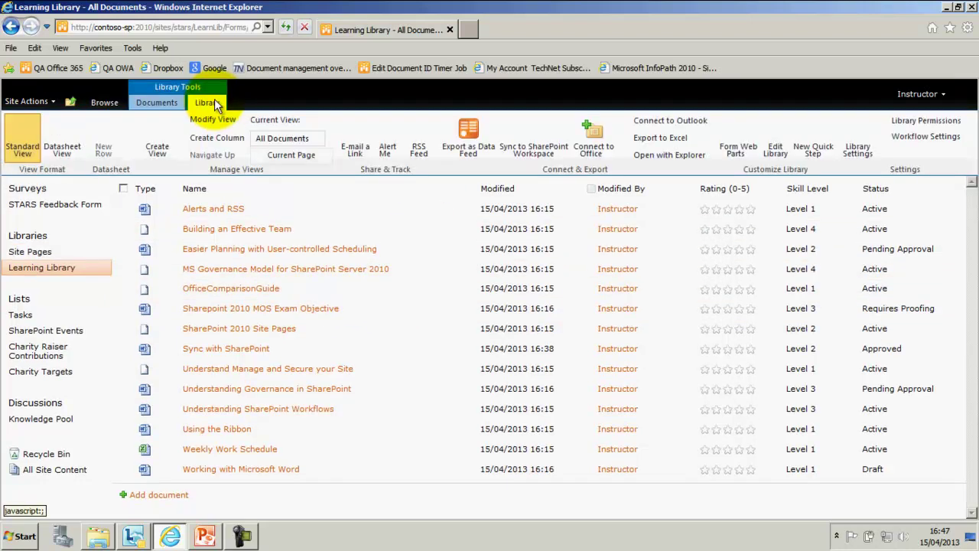
left_click(159, 140)
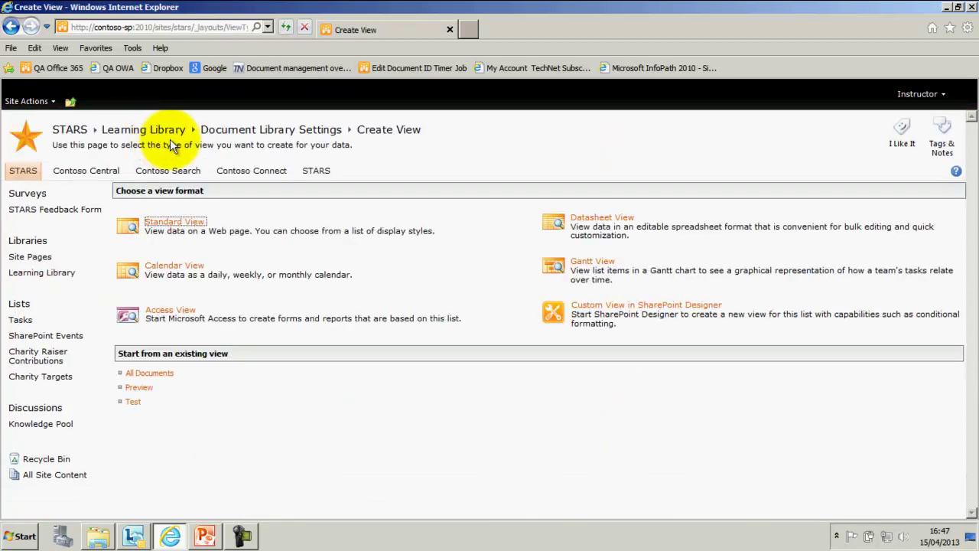
left_click(173, 223)
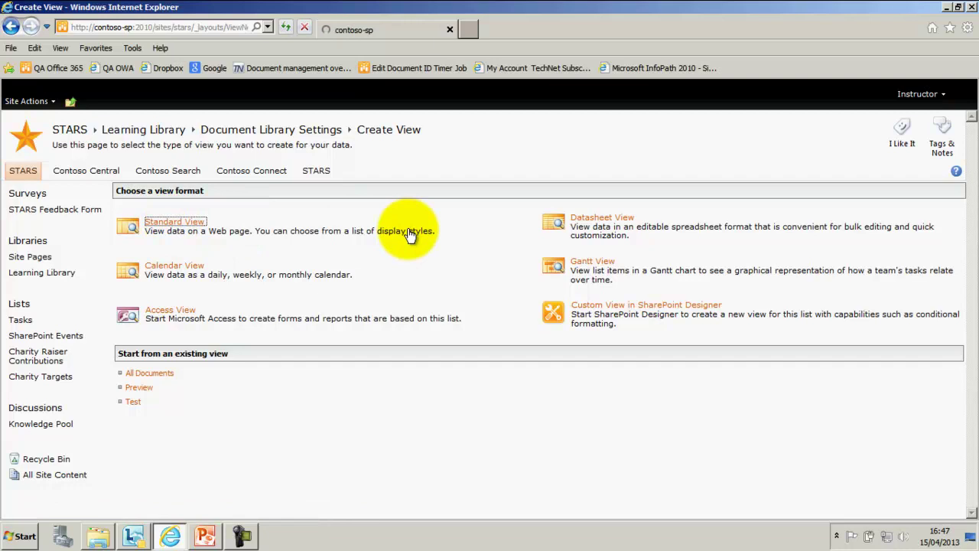
left_click(689, 239)
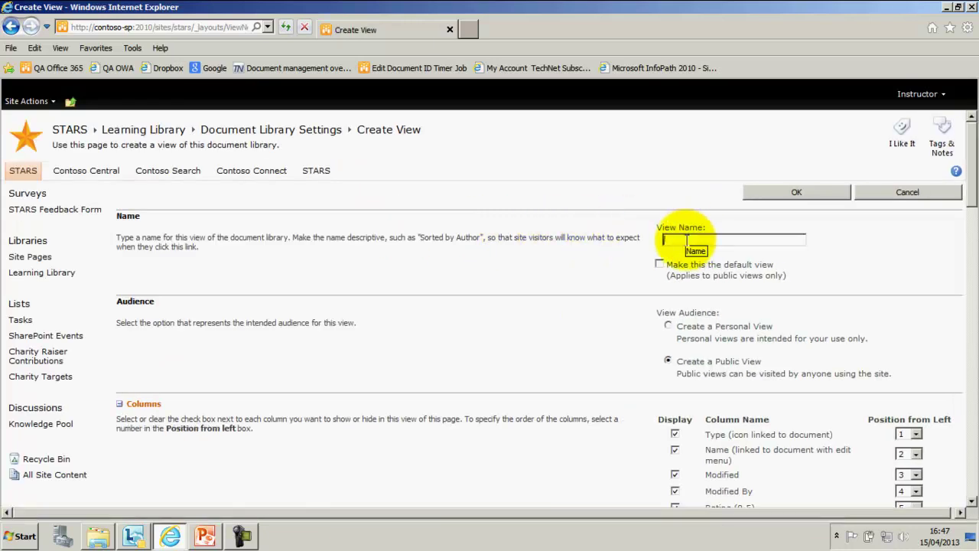
type("StausAudit")
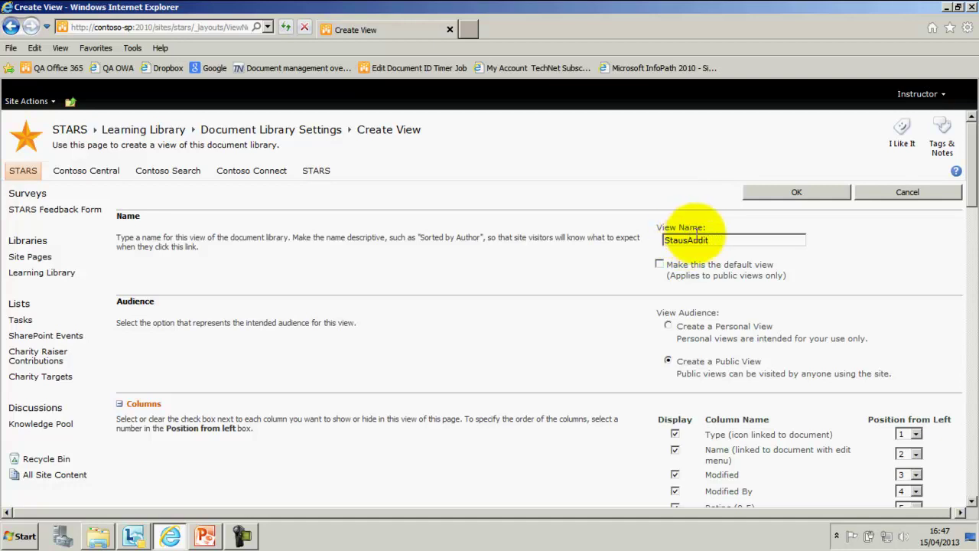
left_click(674, 240)
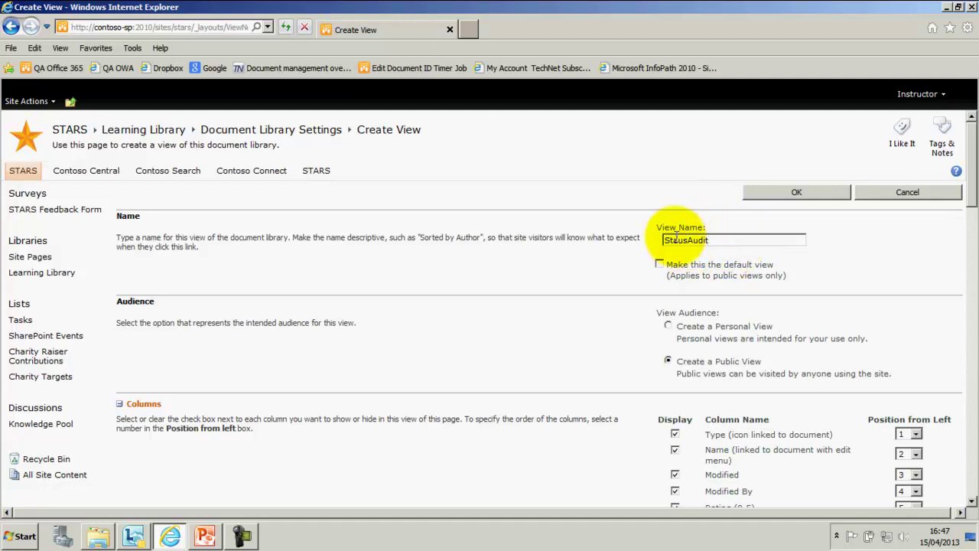
type("t")
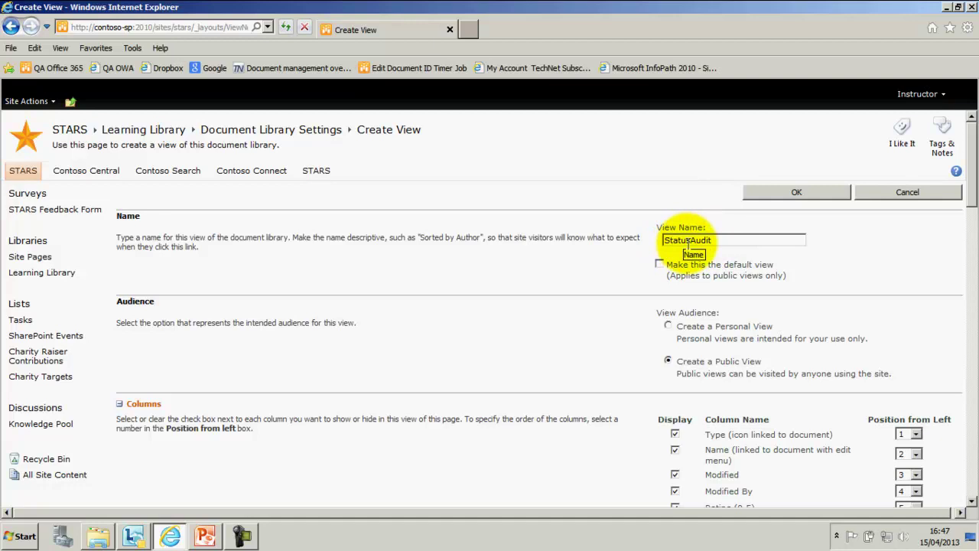
Exclude the Rating (0-5) and Status columns from the columns displayed in the new view.
scroll(694, 246, "down", 3)
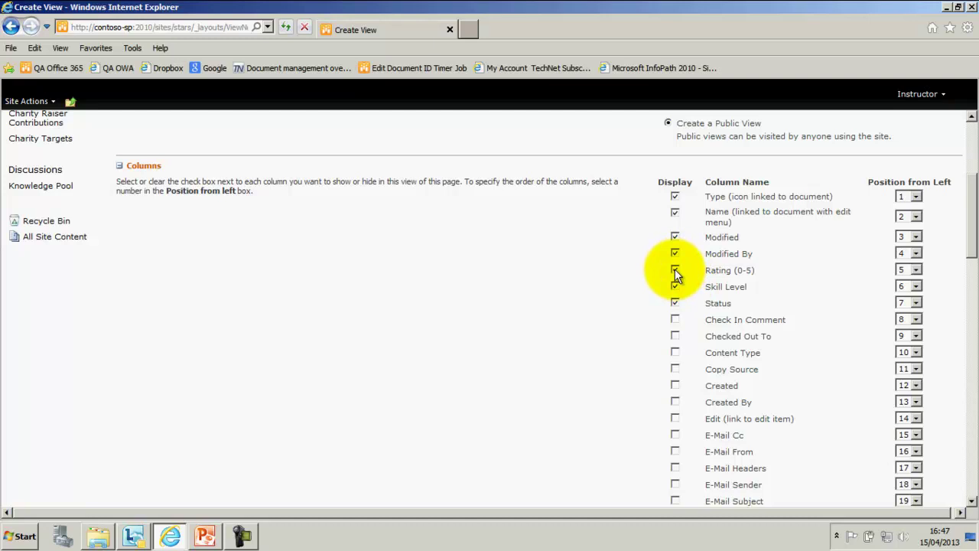
left_click(674, 269)
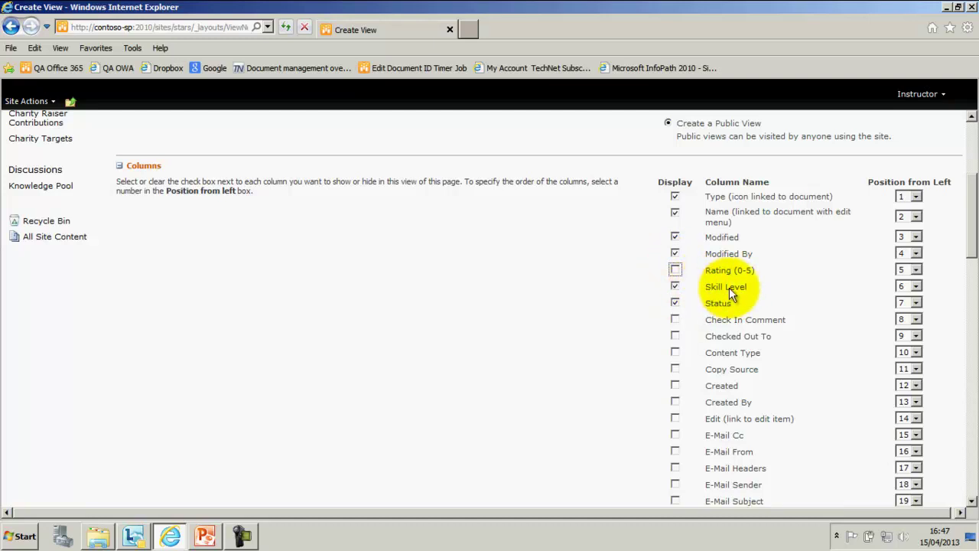
left_click(676, 303)
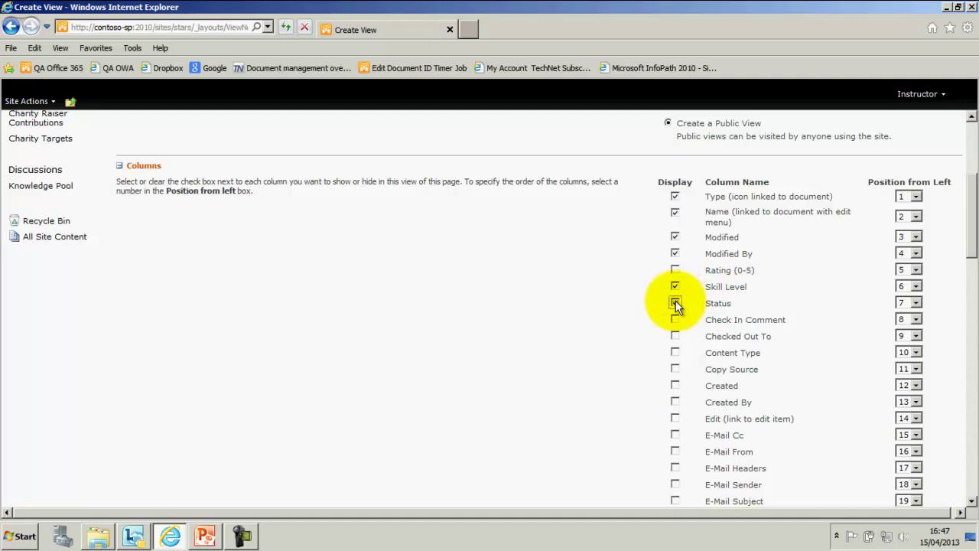
scroll(676, 303, "down", 15)
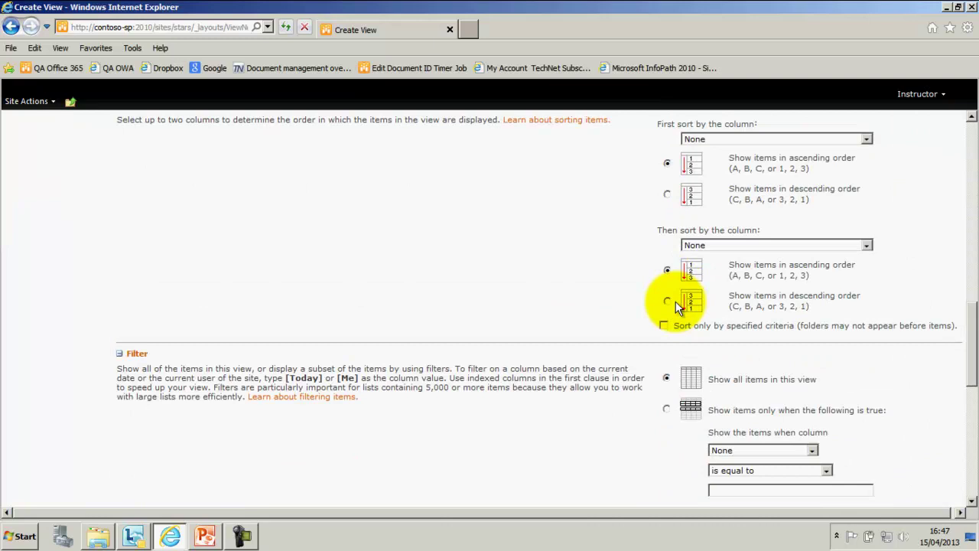
Group the new view's items first by the Status column.
scroll(676, 302, "down", 3)
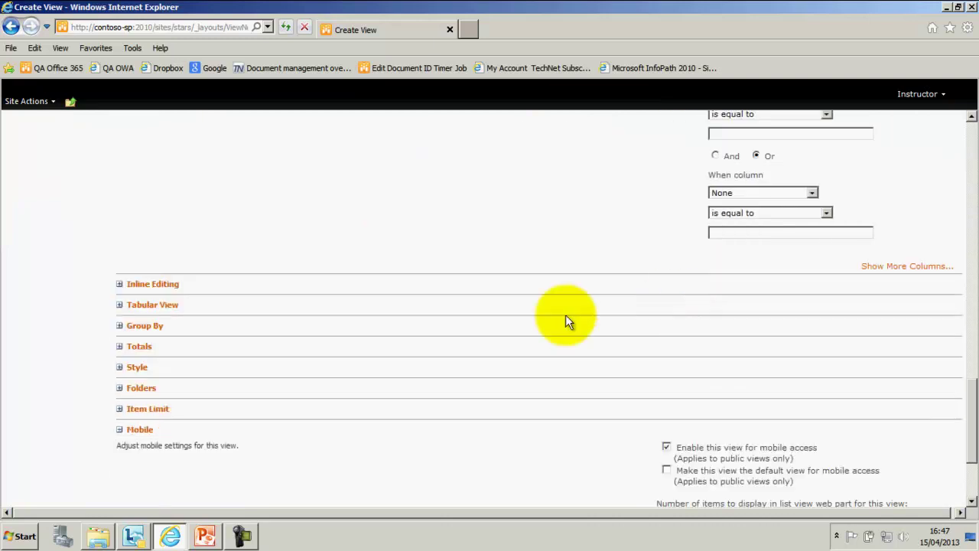
left_click(120, 327)
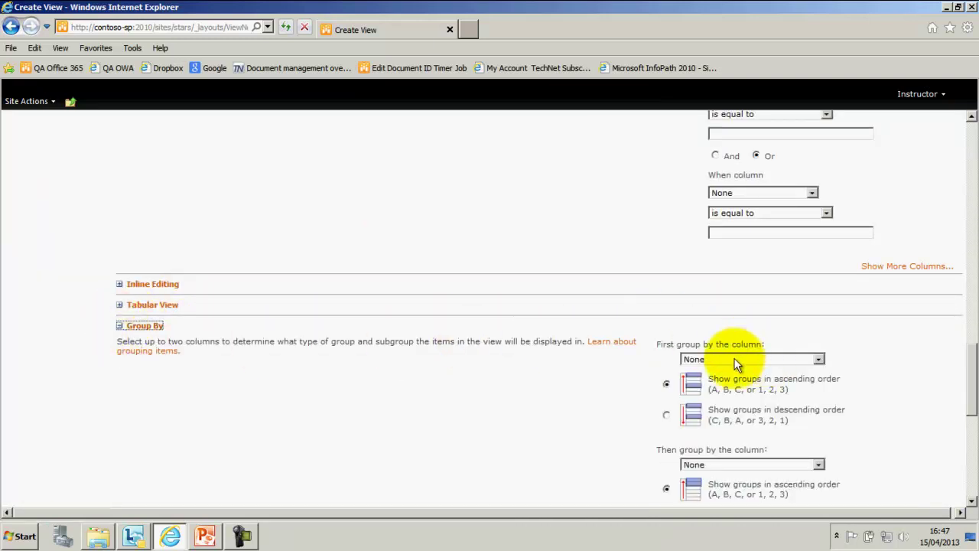
scroll(719, 343, "down", 2)
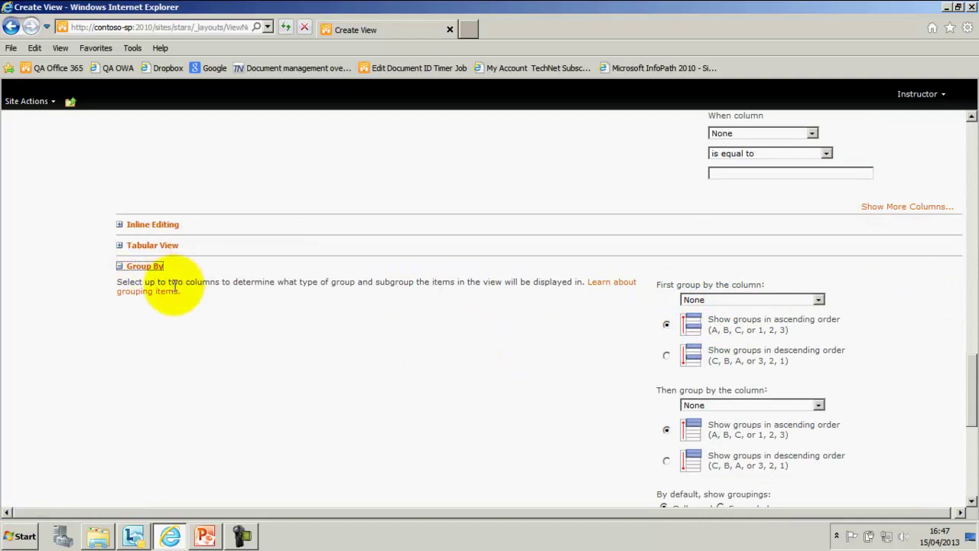
scroll(343, 329, "down", 2)
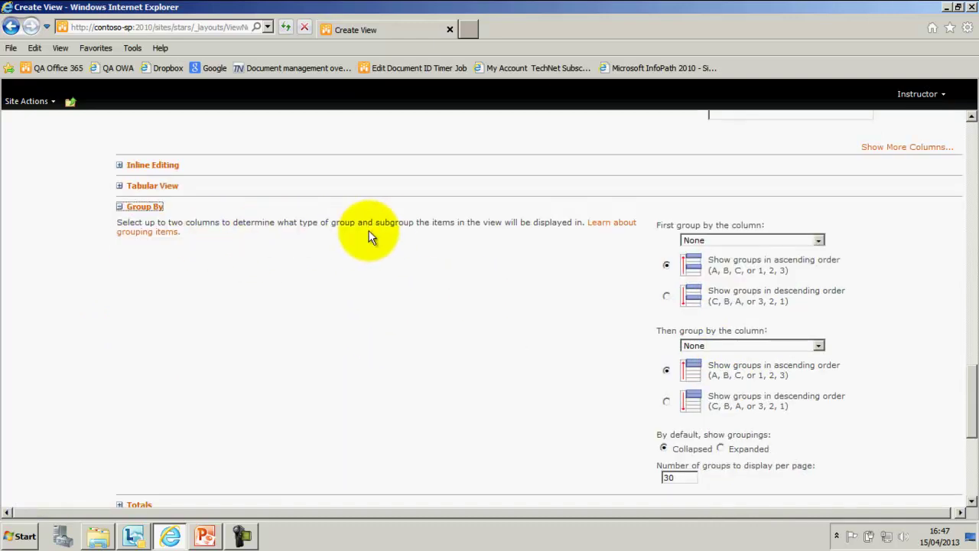
left_click(750, 241)
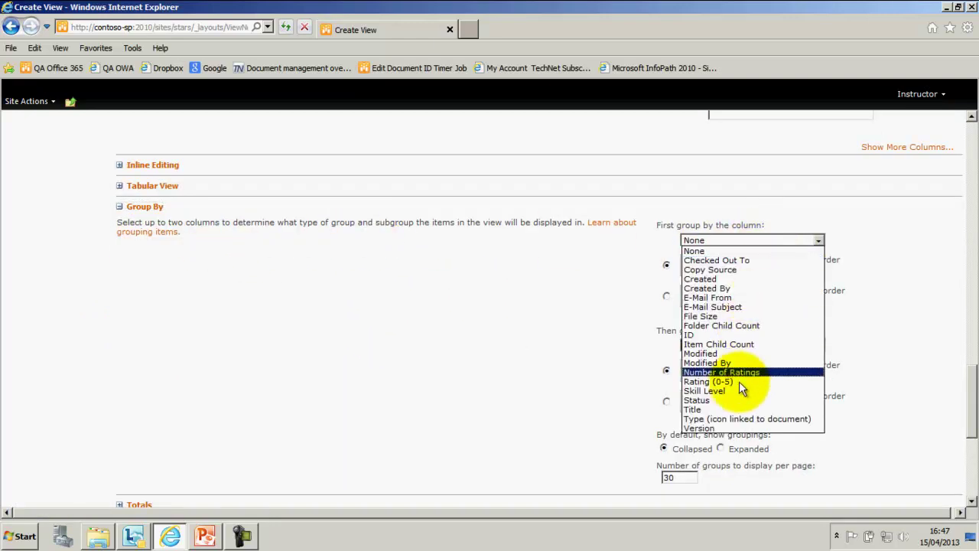
left_click(718, 401)
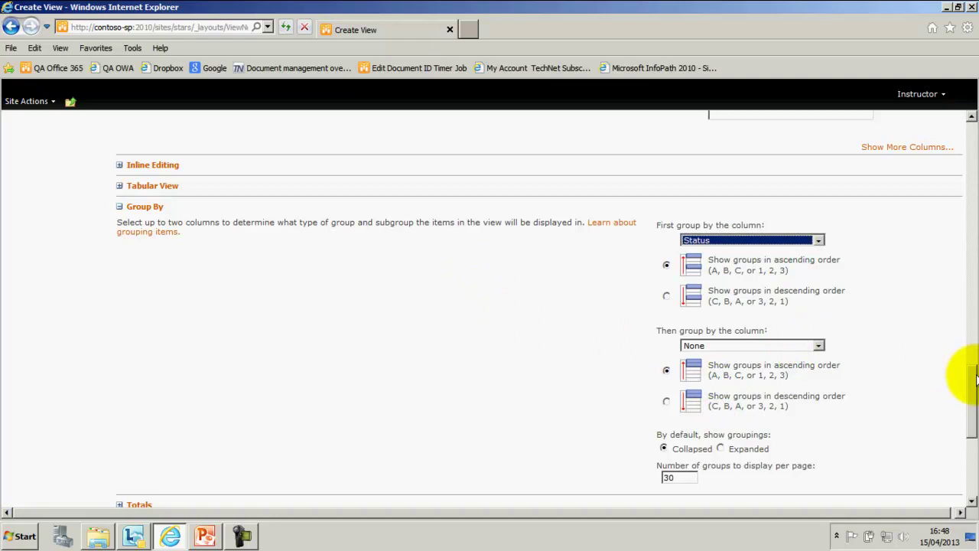
Create the StatusAudit view and check the documents listed in its Active group.
left_click_drag(973, 376, 964, 448)
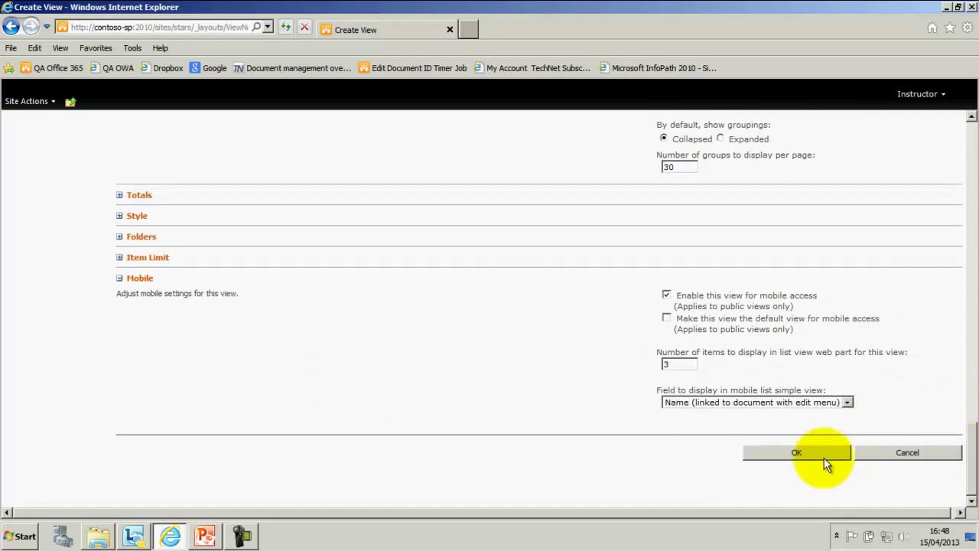
left_click(803, 452)
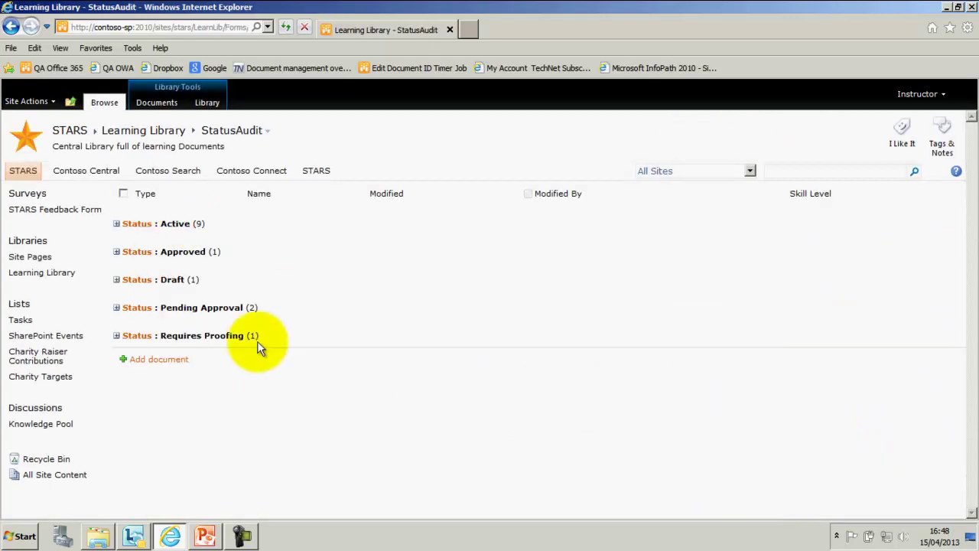
left_click(117, 224)
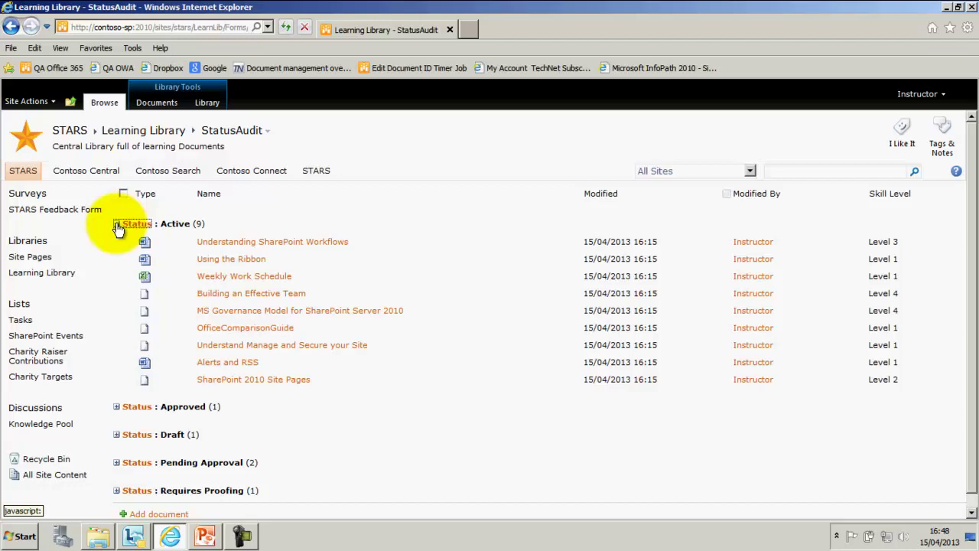
left_click(118, 225)
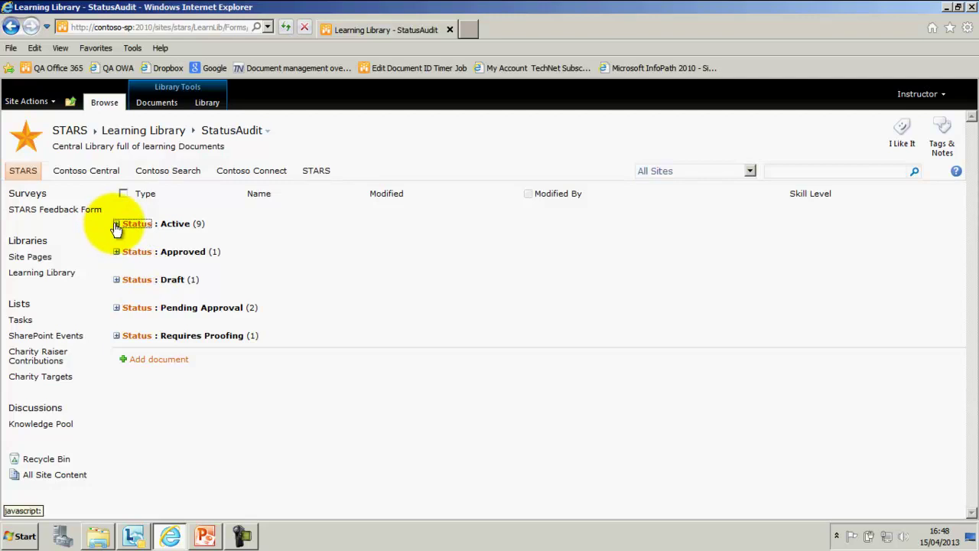
Modify the StatusAudit view so that its groupings are shown Expanded by default.
left_click(207, 102)
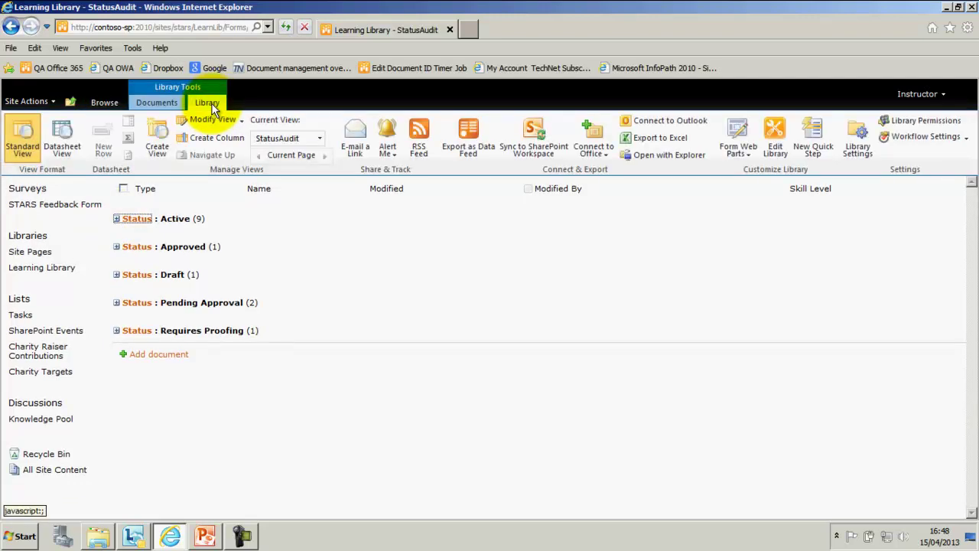
left_click(215, 122)
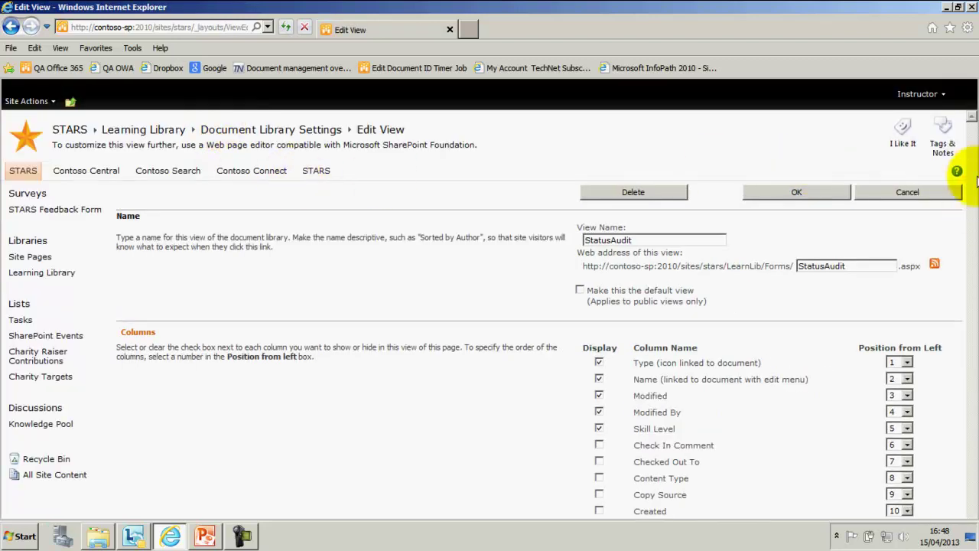
left_click_drag(973, 181, 964, 414)
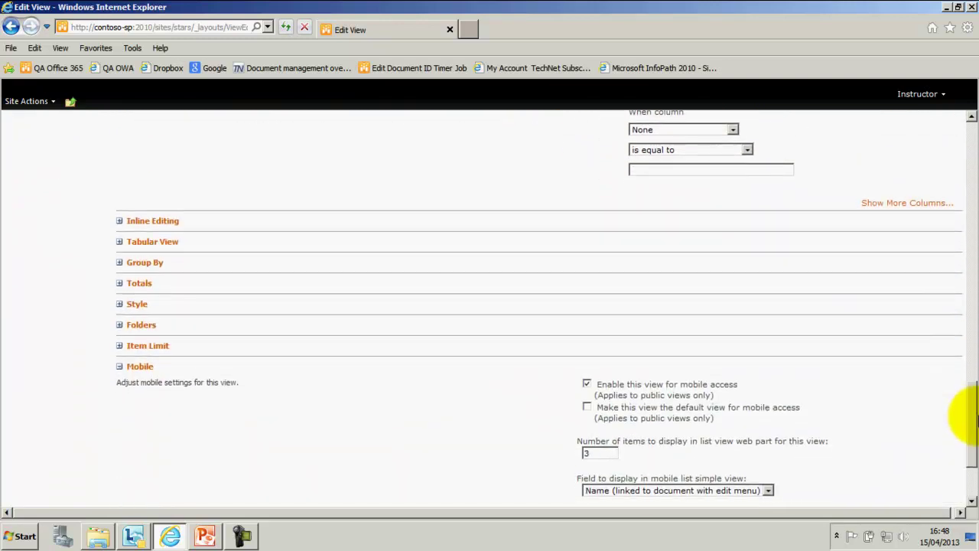
left_click(126, 263)
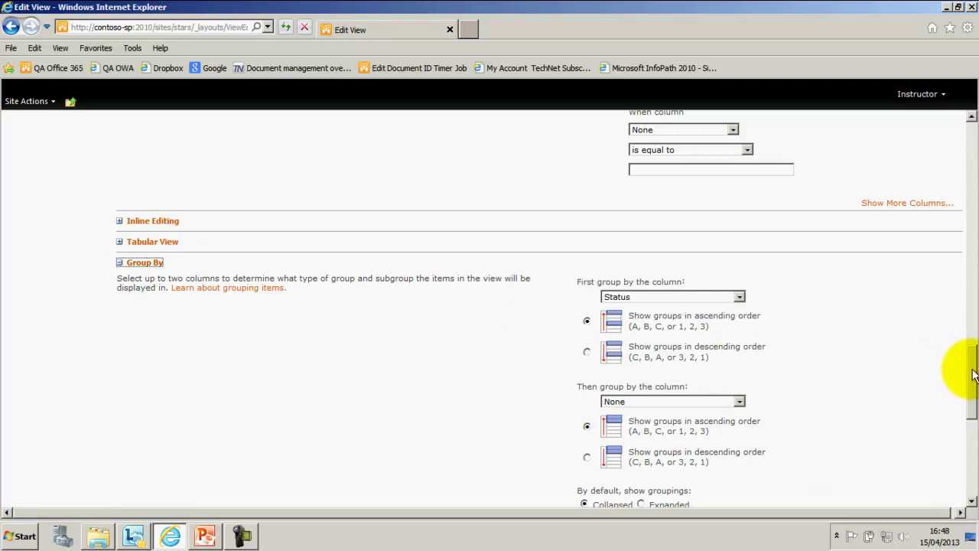
left_click_drag(962, 371, 962, 409)
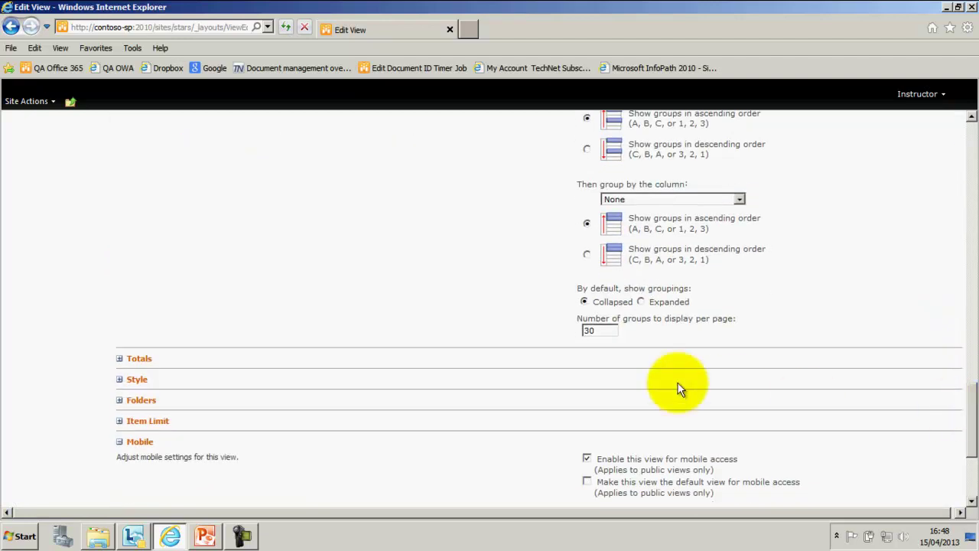
left_click(642, 303)
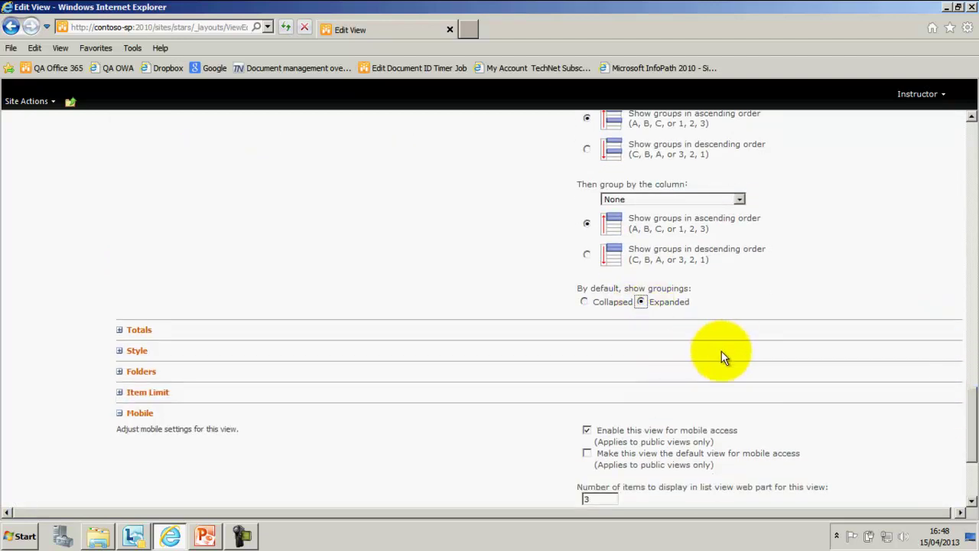
Set the view's item limit to 100 items to display.
left_click(120, 392)
scroll(565, 462, "down", 1)
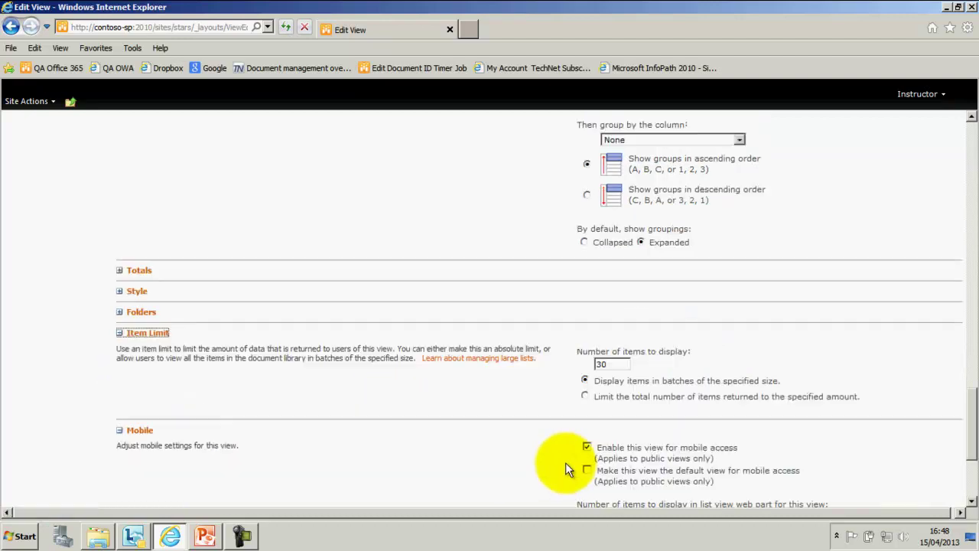
double_click(615, 369)
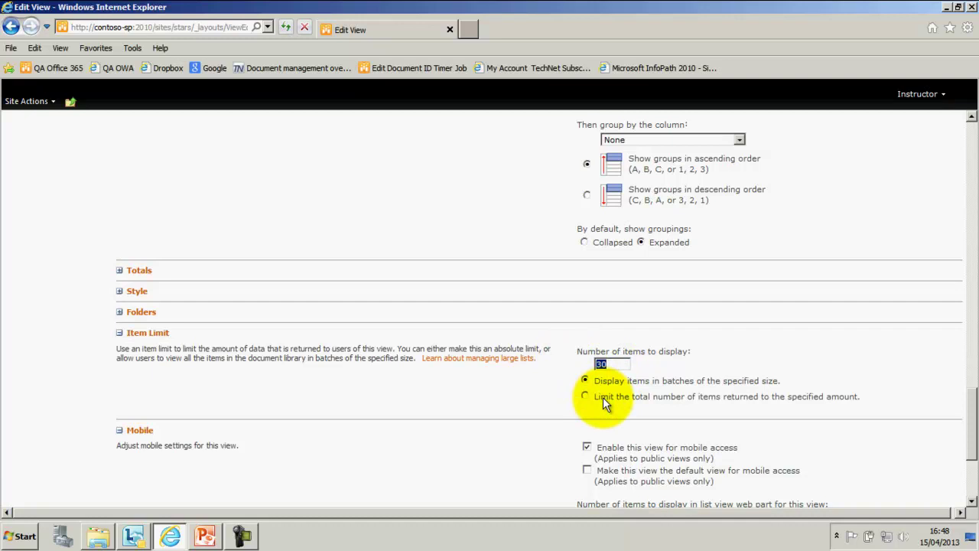
type("100")
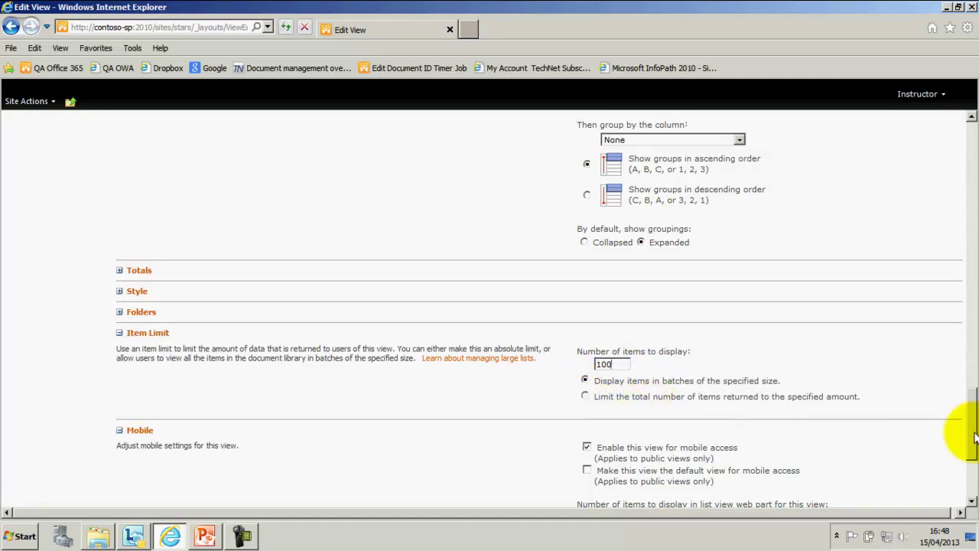
Allow inline editing in the StatusAudit view and save the view changes.
scroll(973, 429, "up", 1)
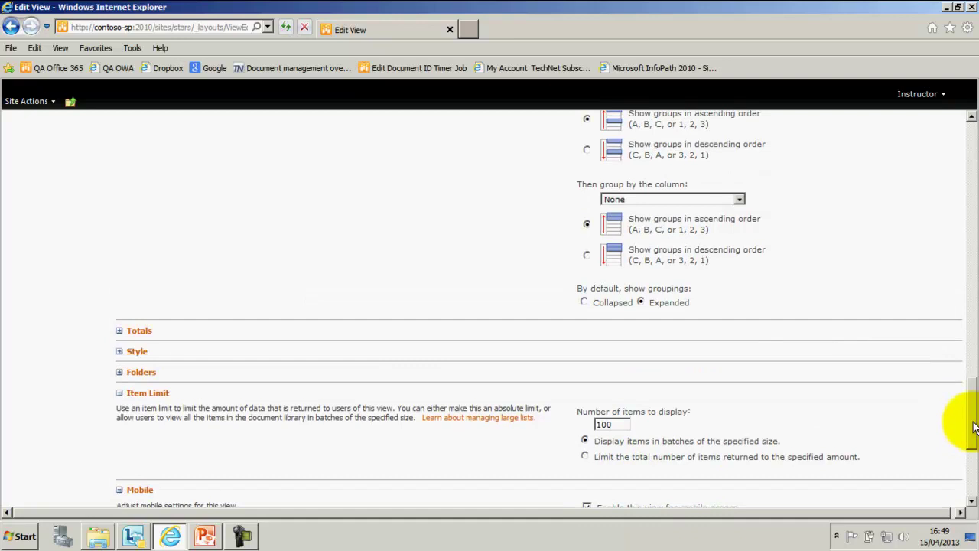
left_click_drag(973, 429, 973, 372)
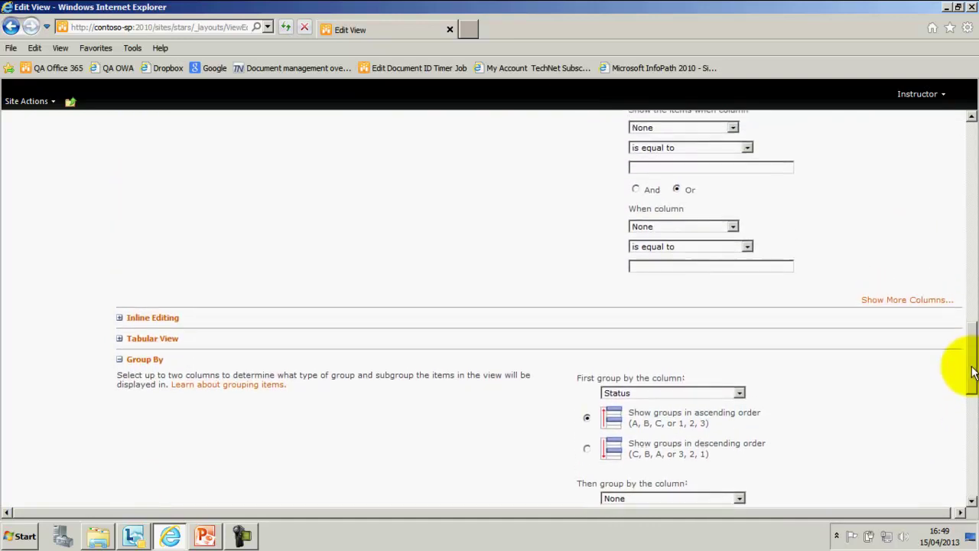
left_click(120, 320)
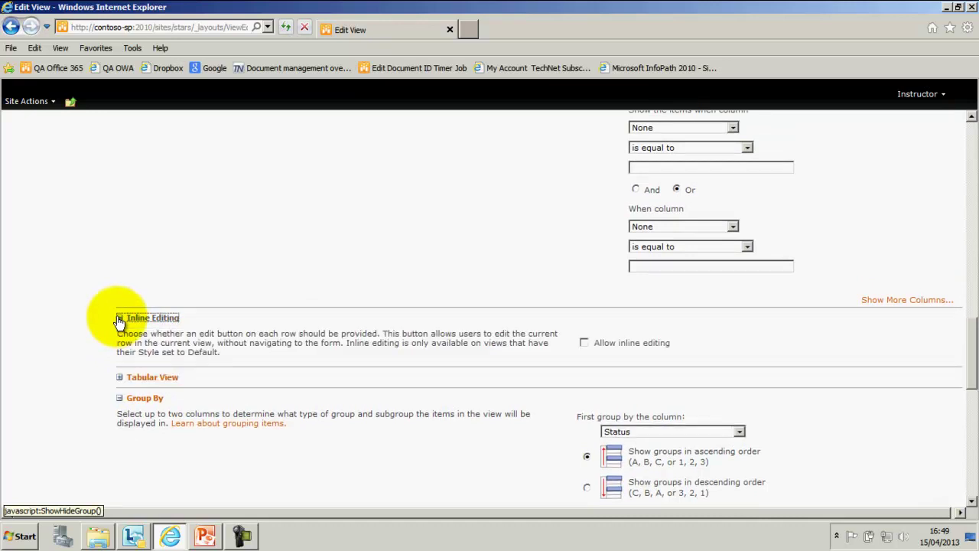
left_click(584, 343)
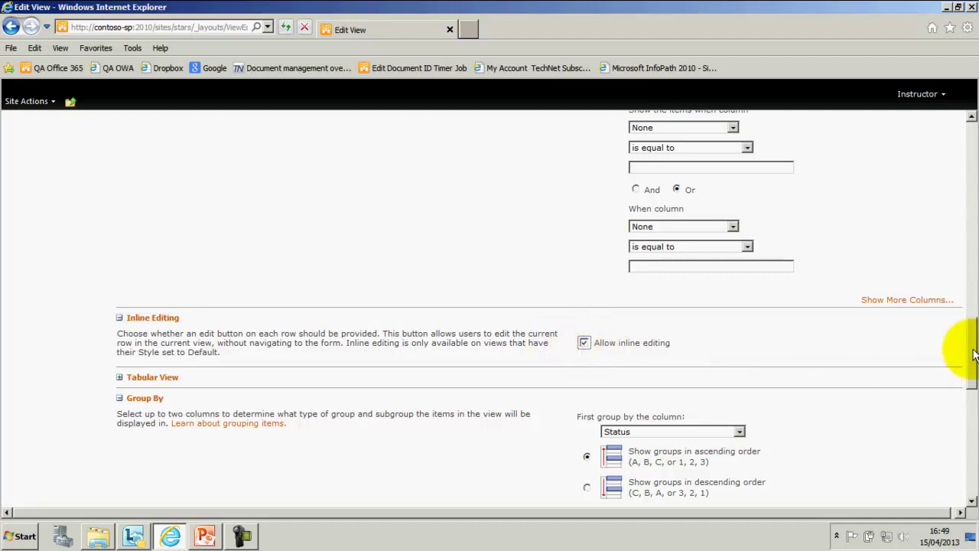
left_click_drag(974, 354, 973, 468)
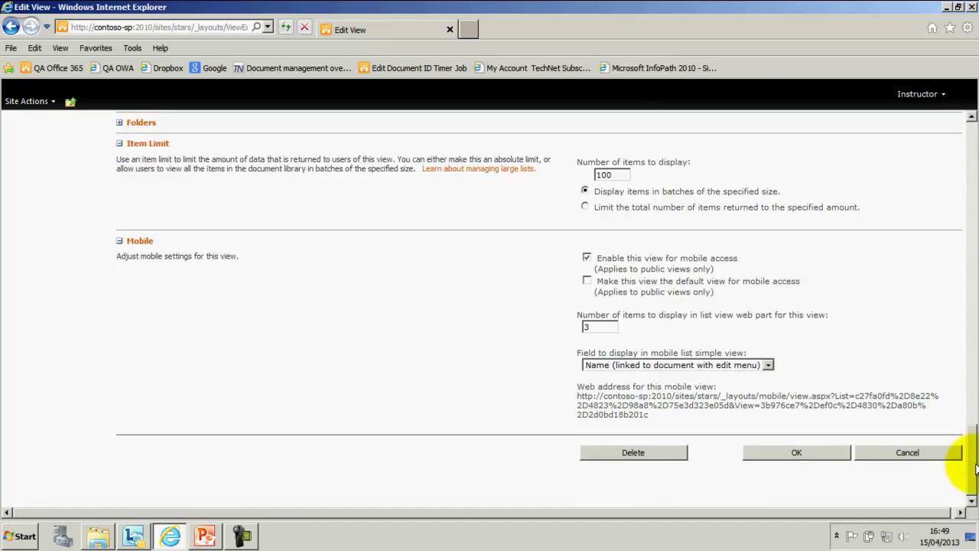
left_click(808, 452)
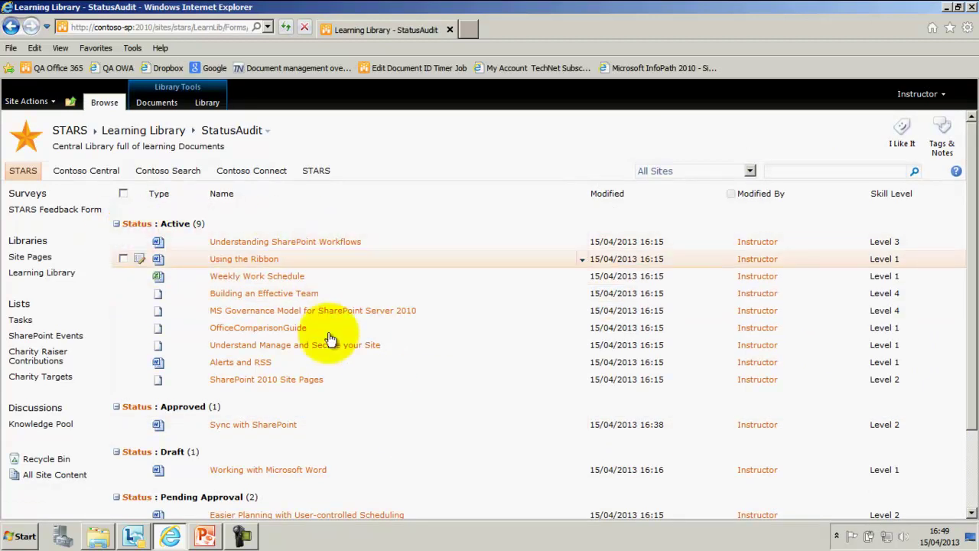
Collapse and re-expand the Approved, Draft and Pending Approval status groups.
left_click(116, 407)
left_click(116, 435)
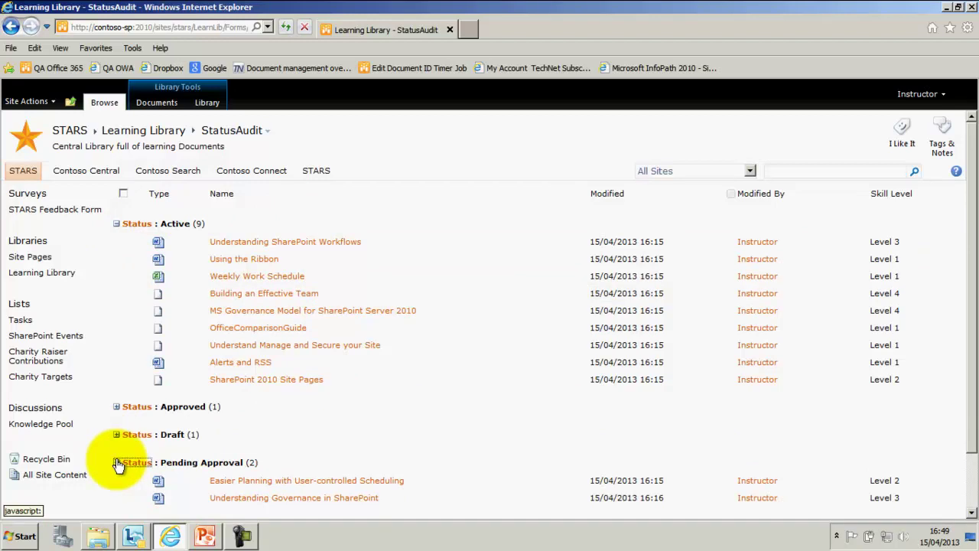
left_click(117, 463)
left_click(116, 462)
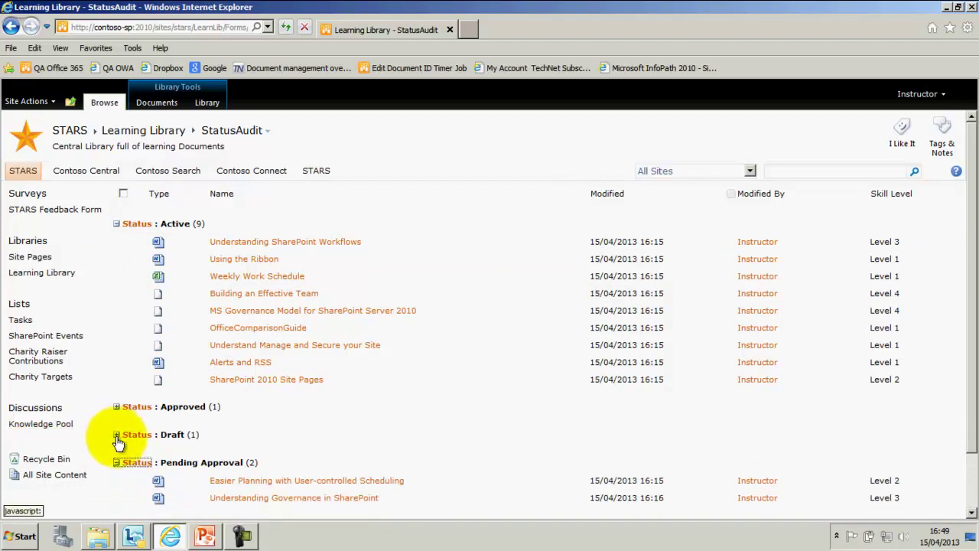
left_click(117, 434)
left_click(114, 408)
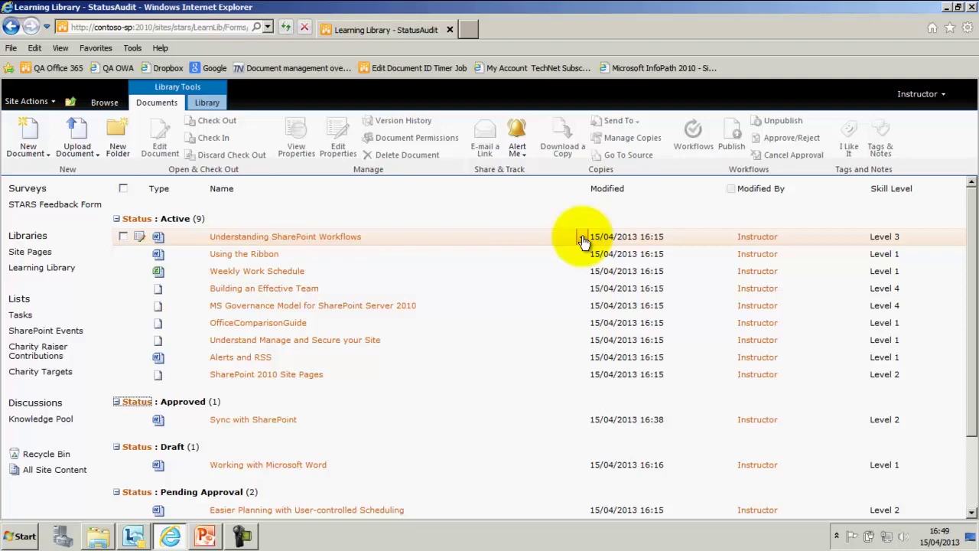
Edit Understanding SharePoint Workflows inline, set its Skill Level to the suggested Level 1 (Introduction), and save the row.
left_click(140, 238)
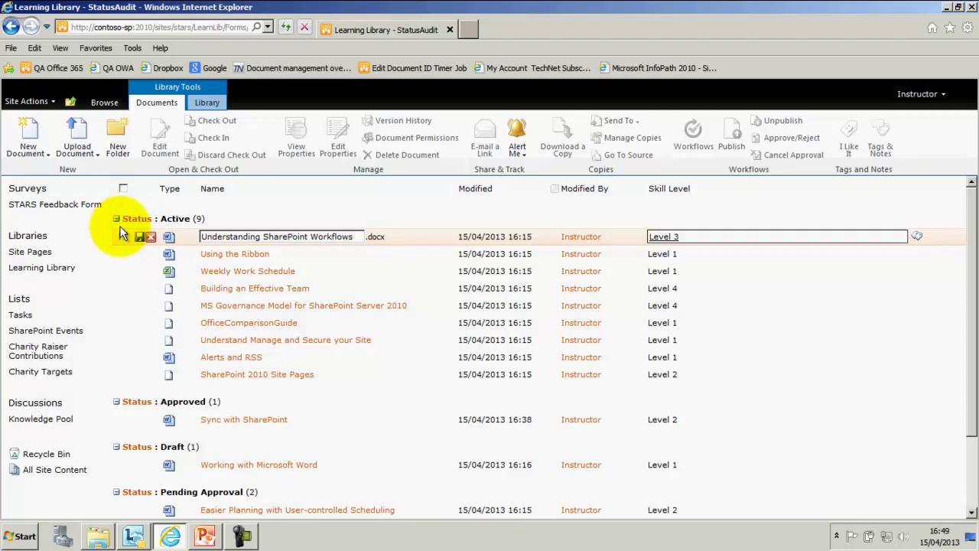
left_click(117, 219)
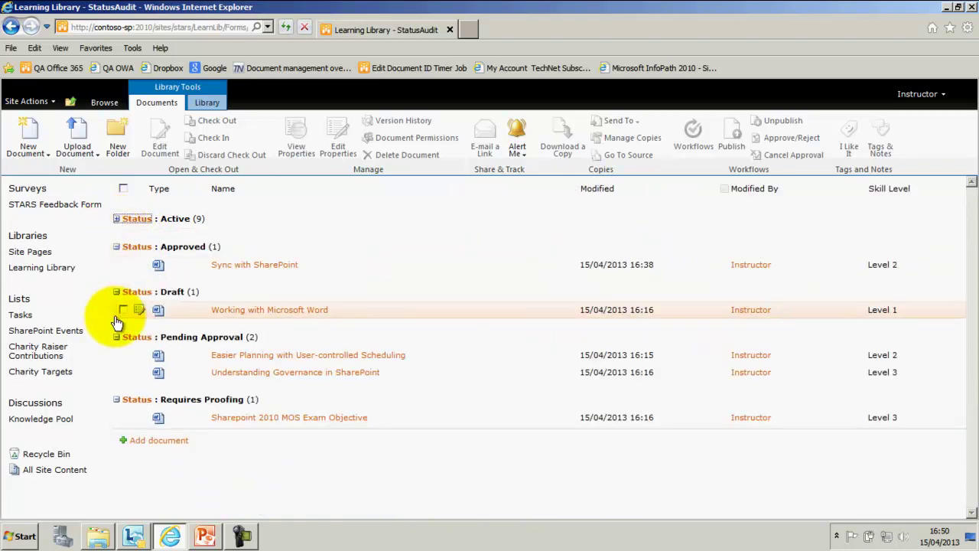
left_click(117, 219)
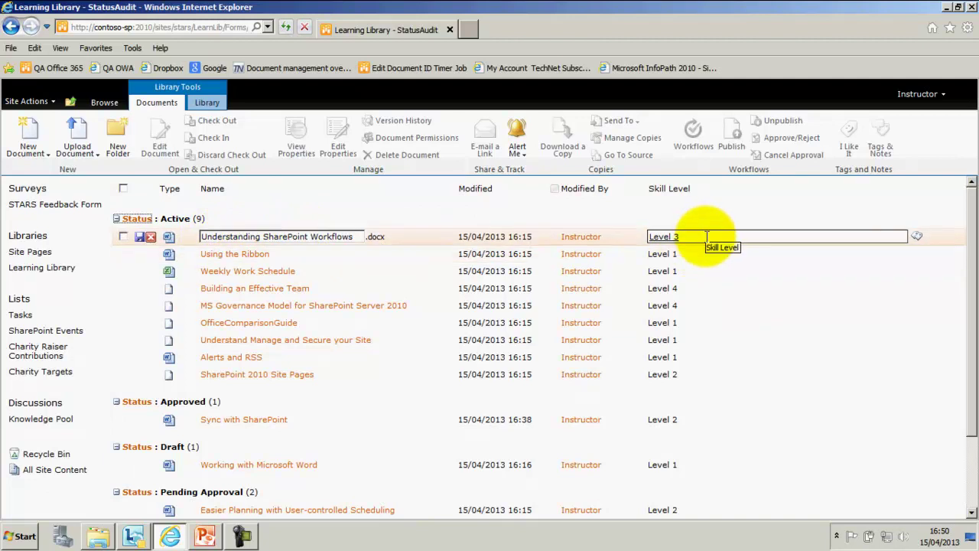
left_click_drag(706, 236, 628, 242)
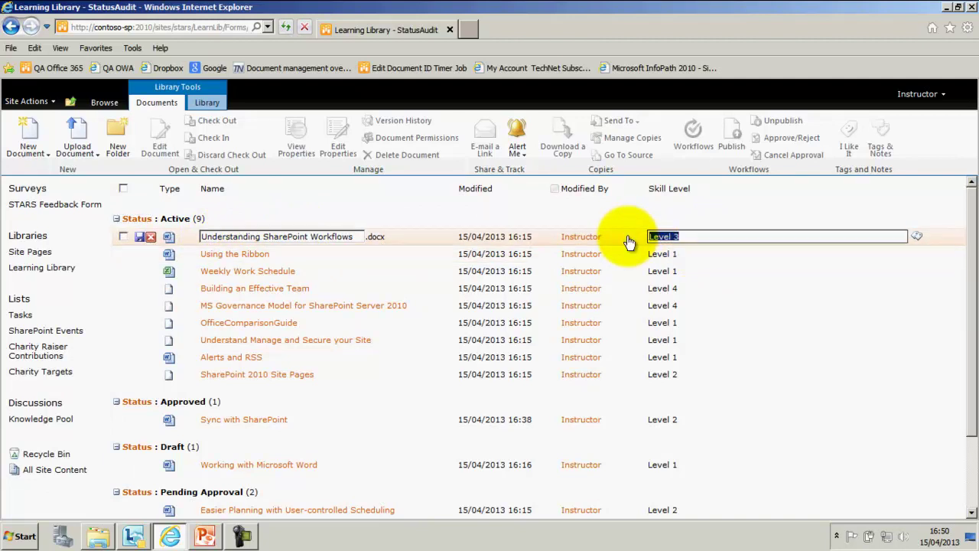
key("BackSpace")
type("intr")
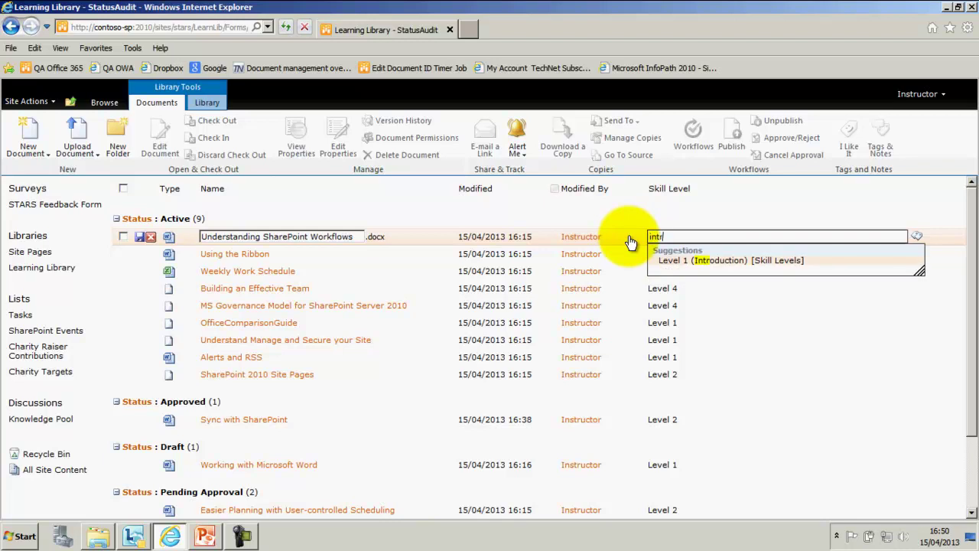
left_click(682, 262)
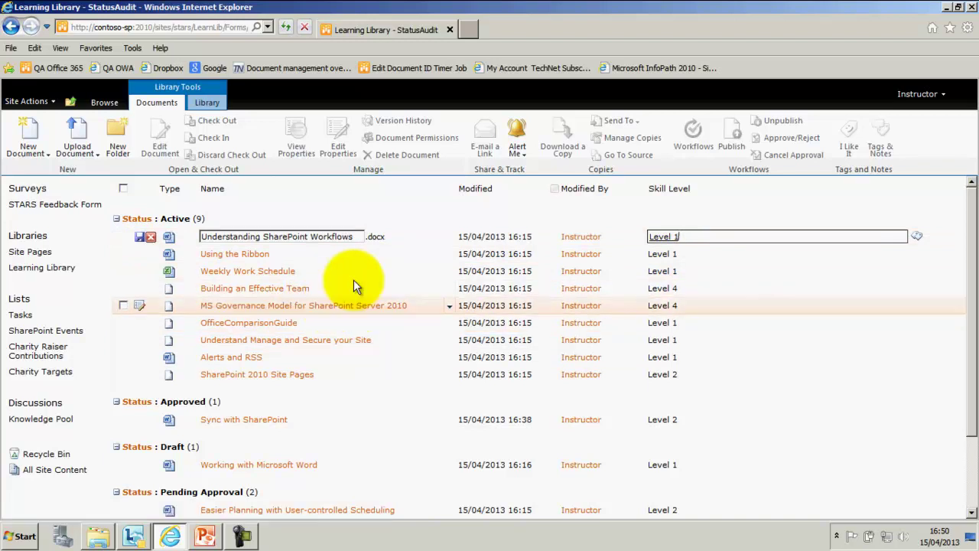
left_click(140, 239)
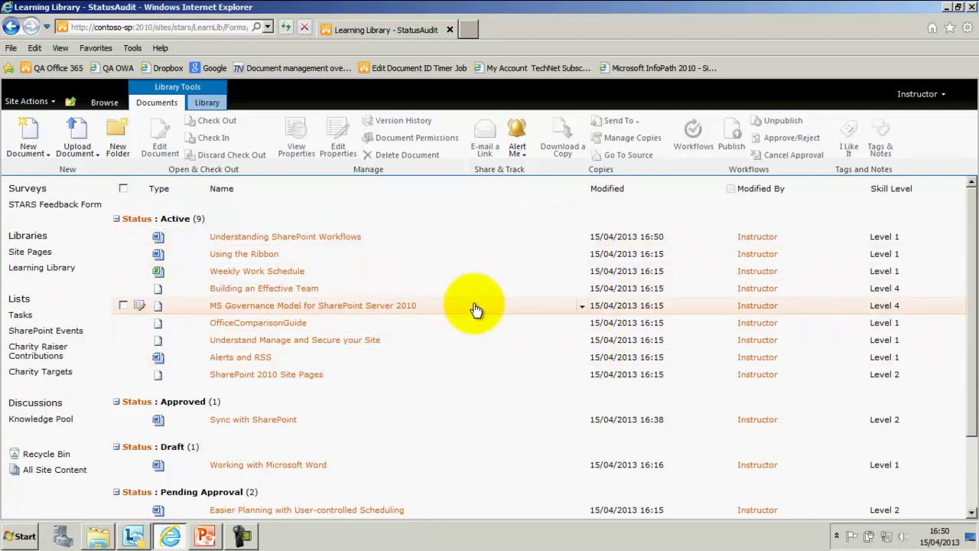
Open the StatusAudit view's settings and add the File Size column to the displayed columns.
left_click(206, 103)
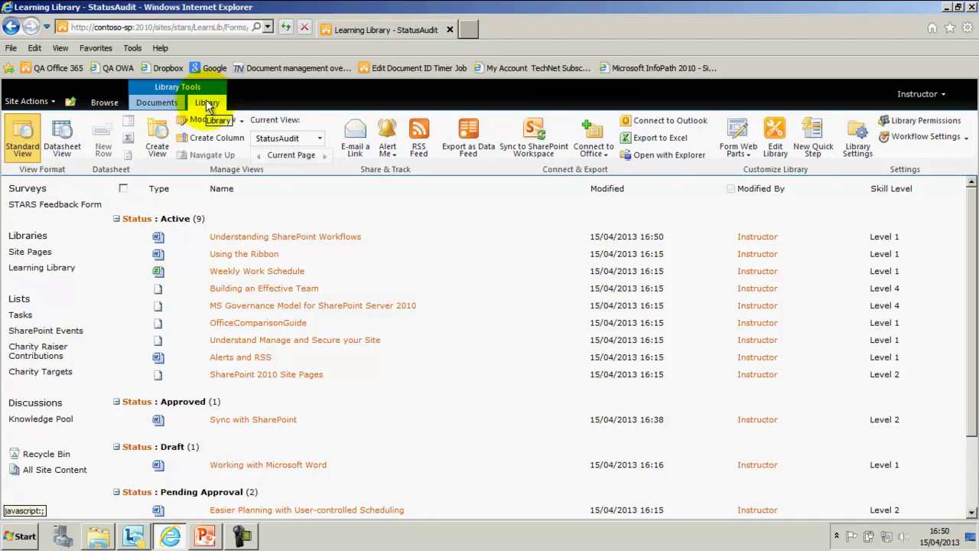
left_click(202, 120)
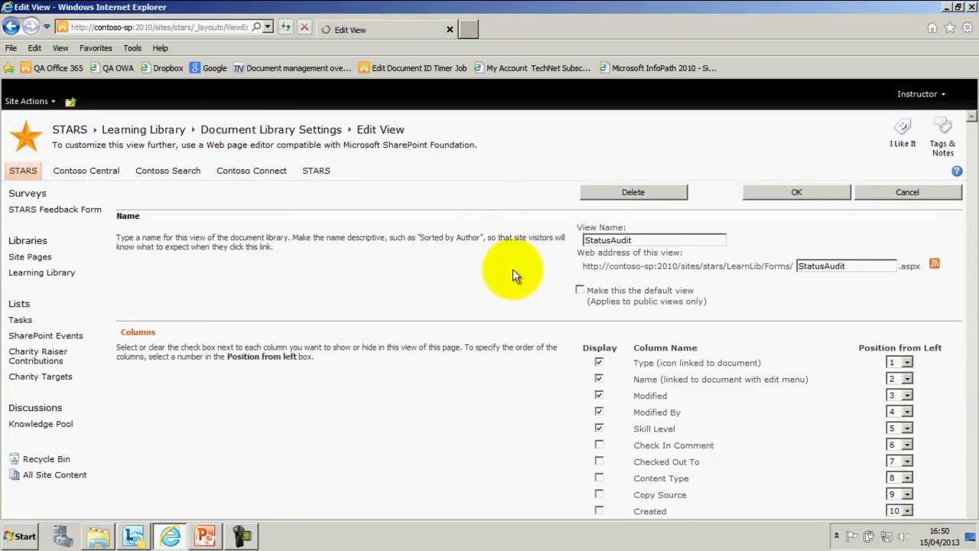
scroll(512, 268, "down", 5)
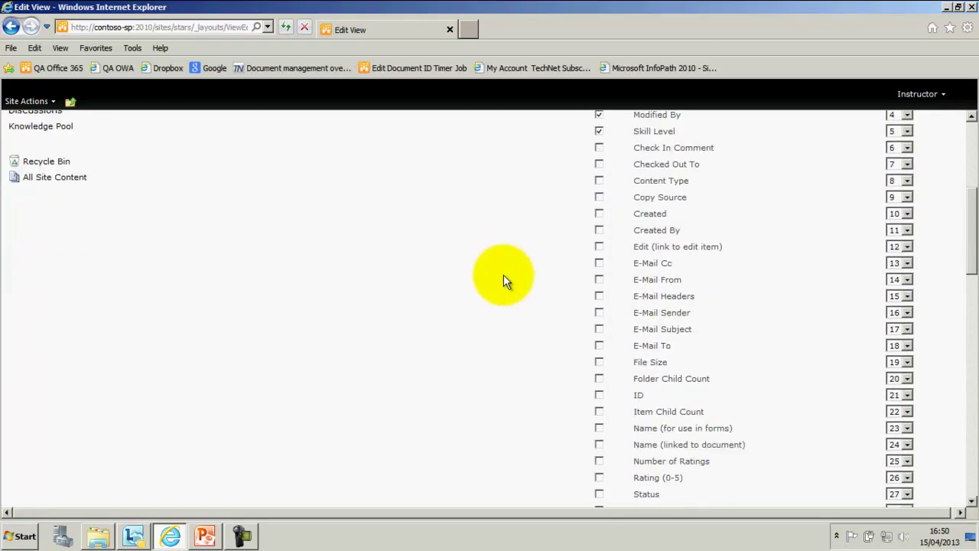
left_click(601, 362)
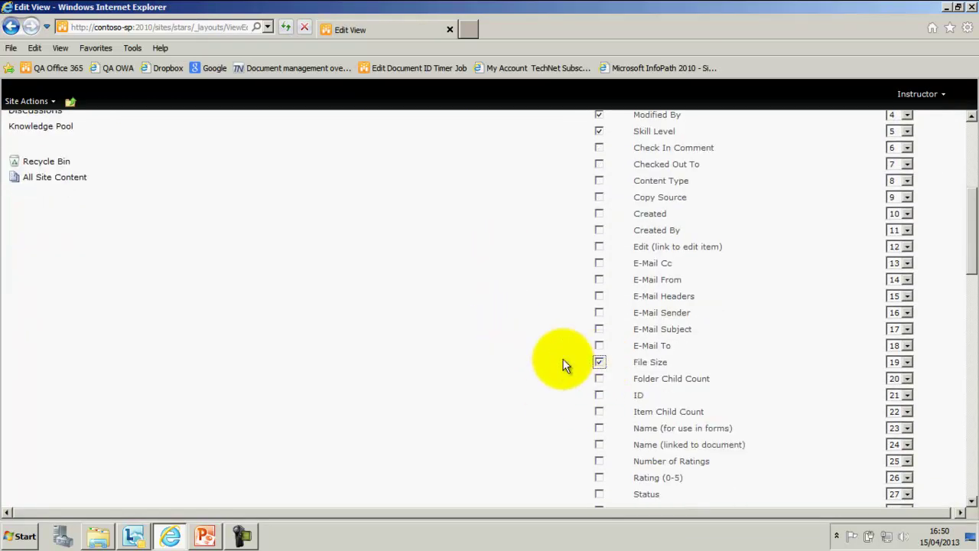
Set the view's total for the File Size column to Sum.
scroll(426, 335, "down", 10)
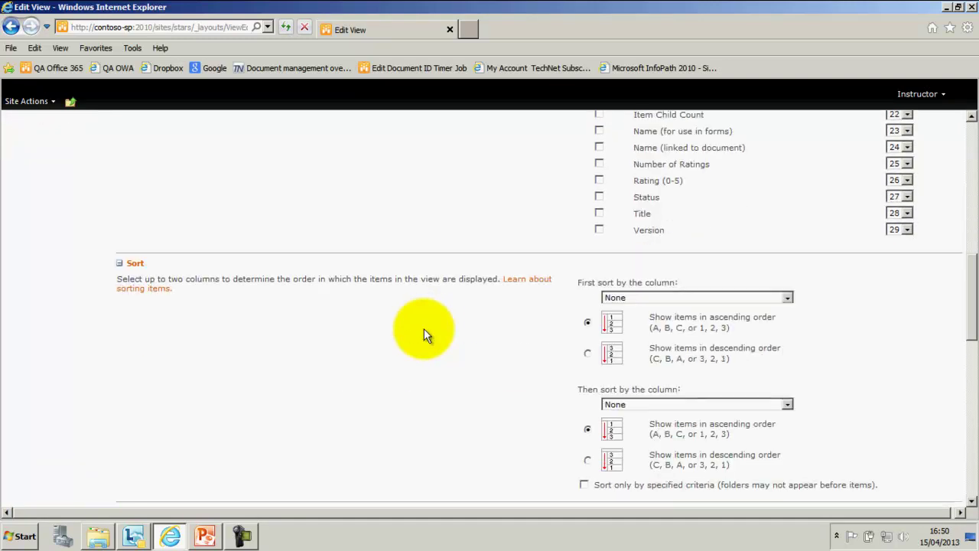
scroll(434, 324, "down", 5)
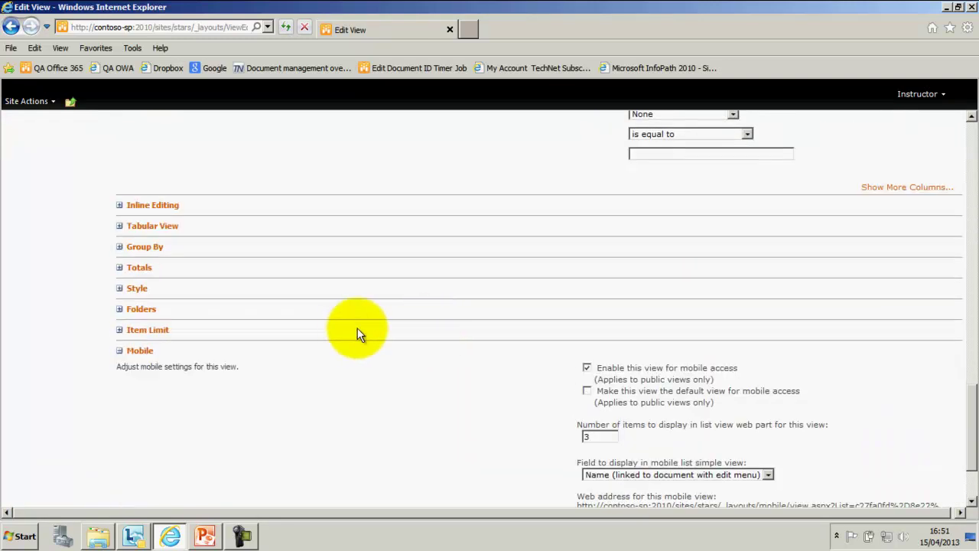
left_click(120, 269)
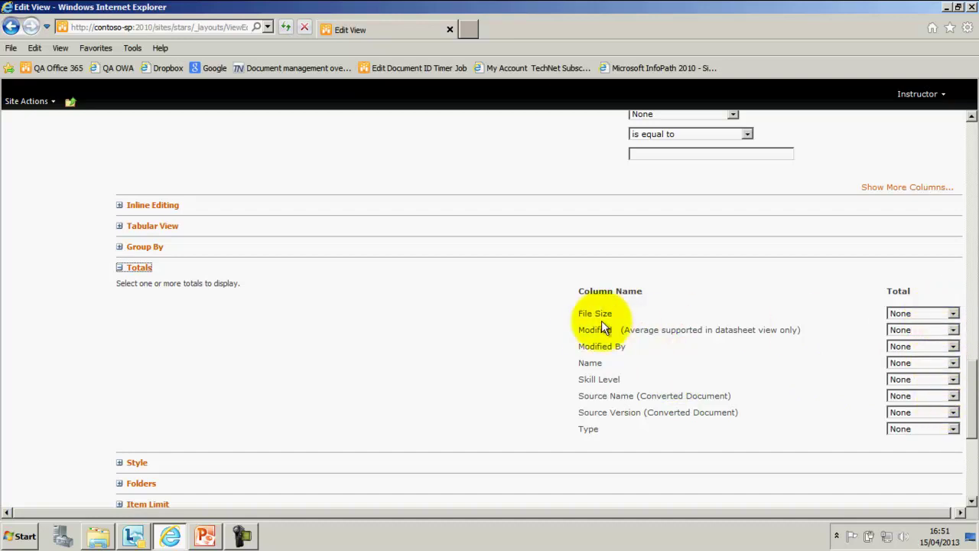
left_click(954, 313)
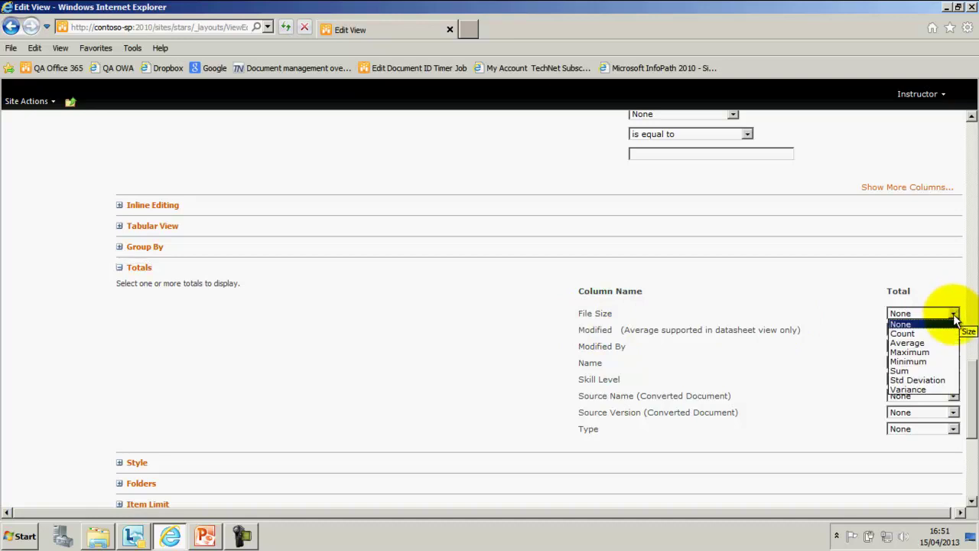
left_click(908, 369)
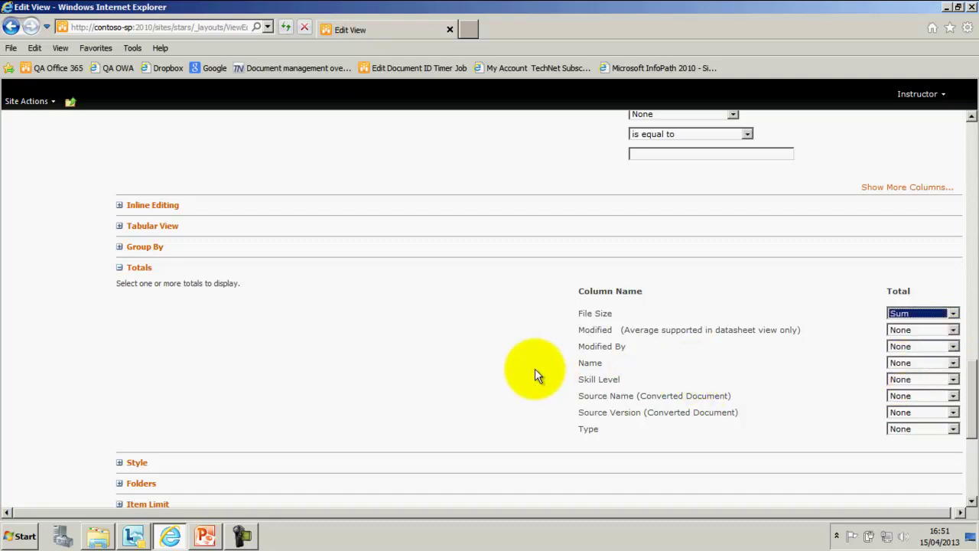
Set the total for the Name column to Count, save the view and review the totals across the status groups.
left_click(952, 363)
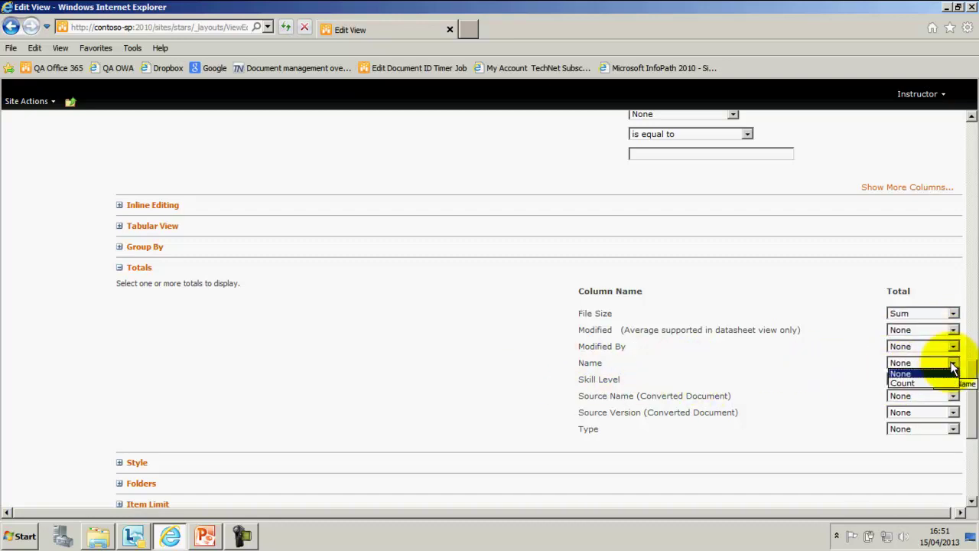
left_click(917, 384)
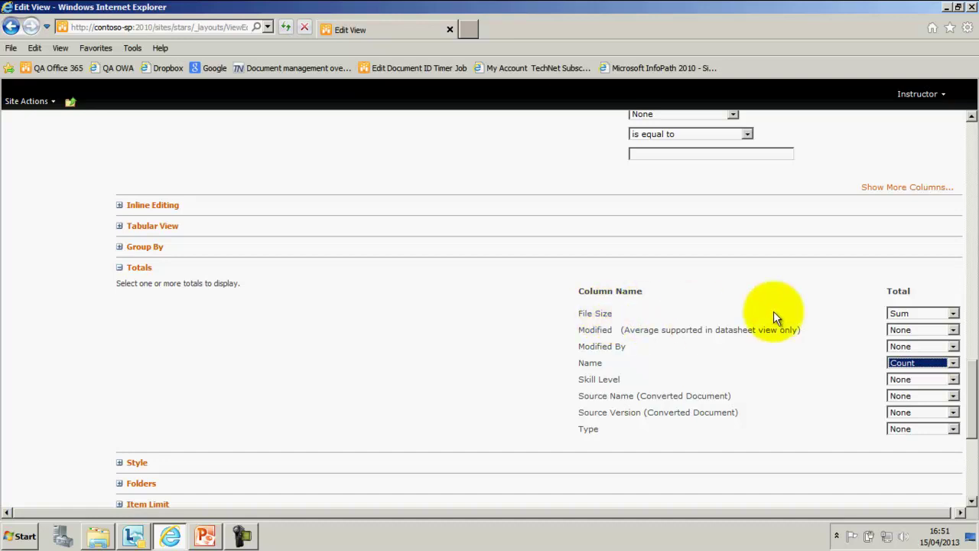
left_click_drag(972, 391, 973, 493)
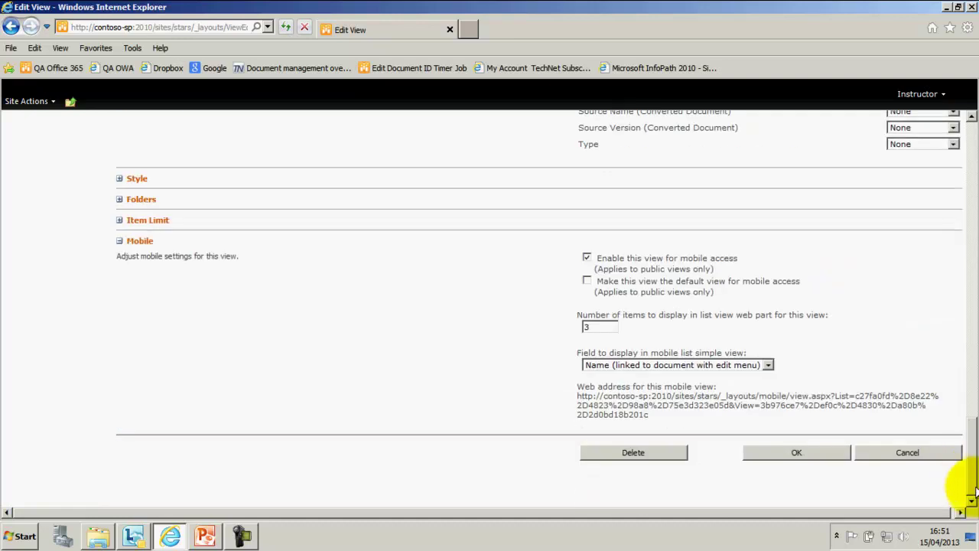
left_click(812, 453)
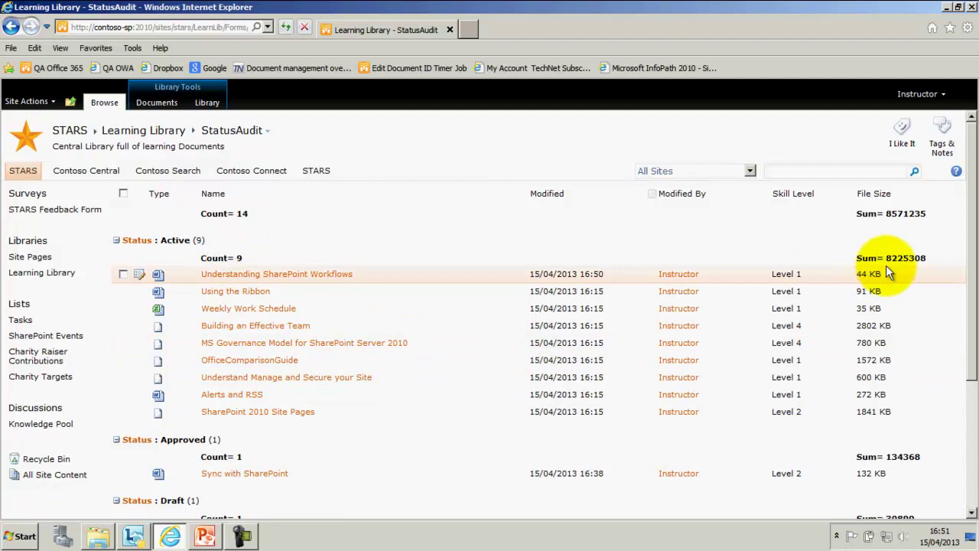
scroll(281, 438, "down", 3)
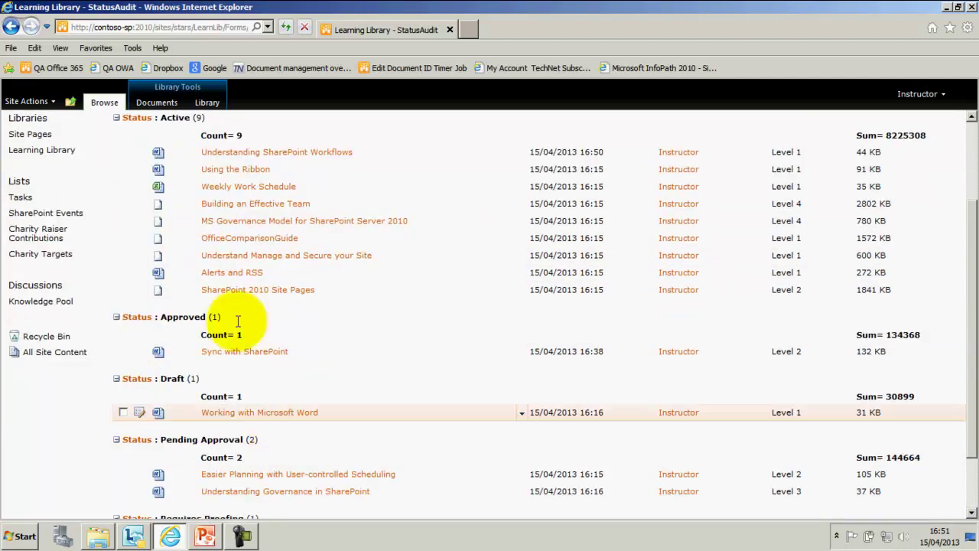
scroll(268, 470, "up", 3)
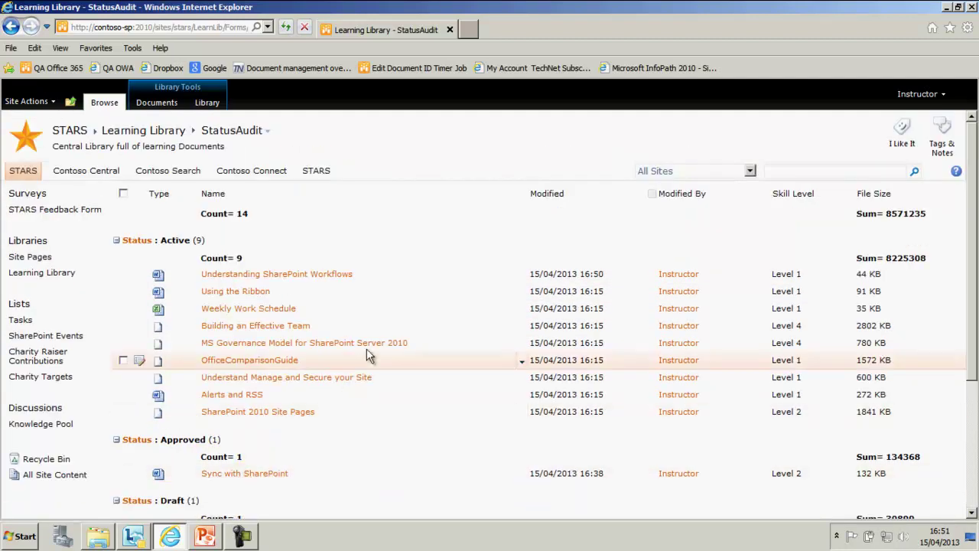